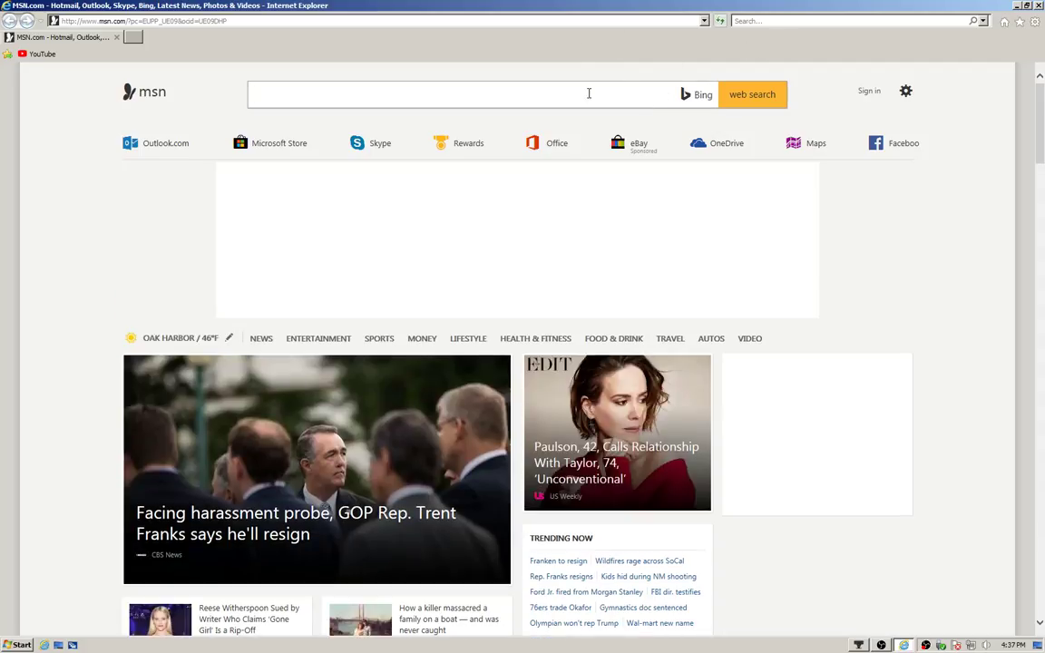
# - Search the web for 'goat' from the MSN search box to get Bing results
pyautogui.click(589, 94)
pyautogui.write('goat')
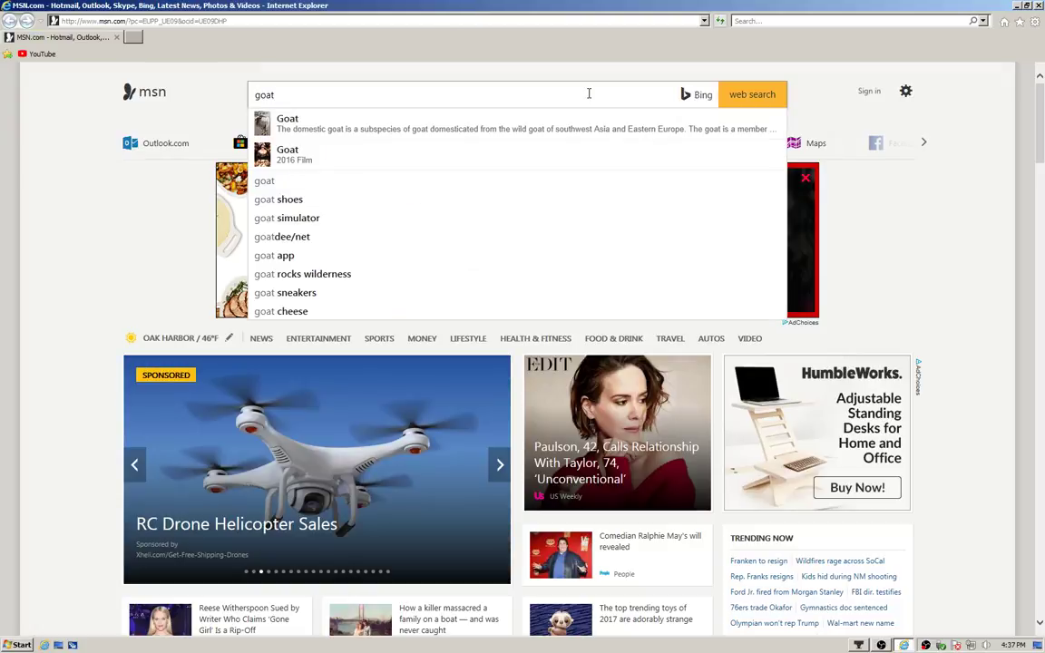
pyautogui.press('Return')
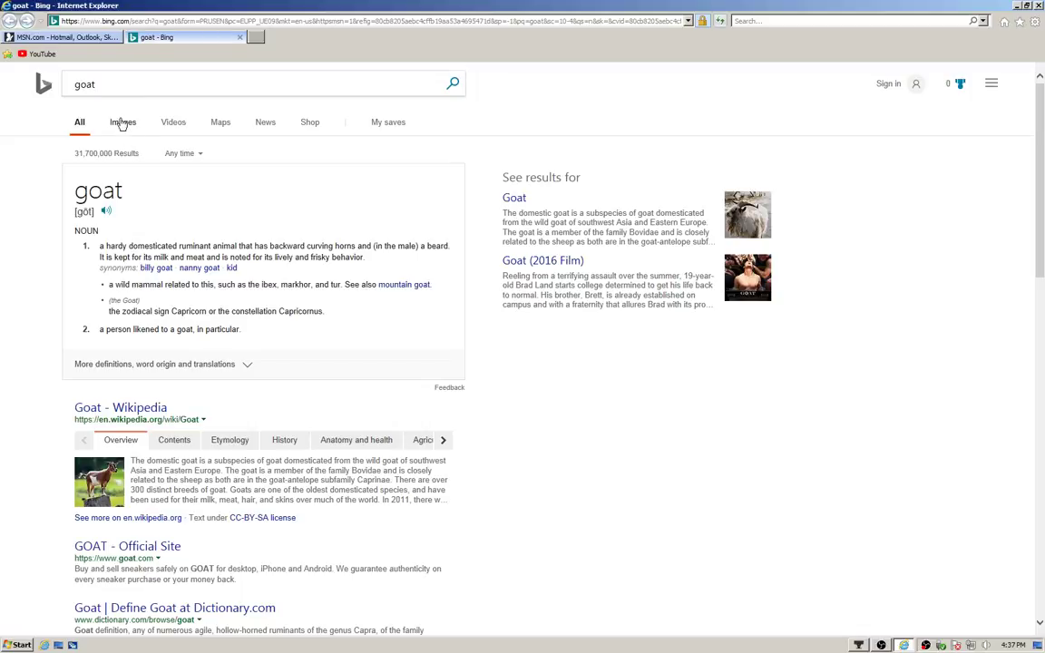
# - Copy the white goat-on-fence photo from Bing Images and close Internet Explorer
pyautogui.click(123, 124)
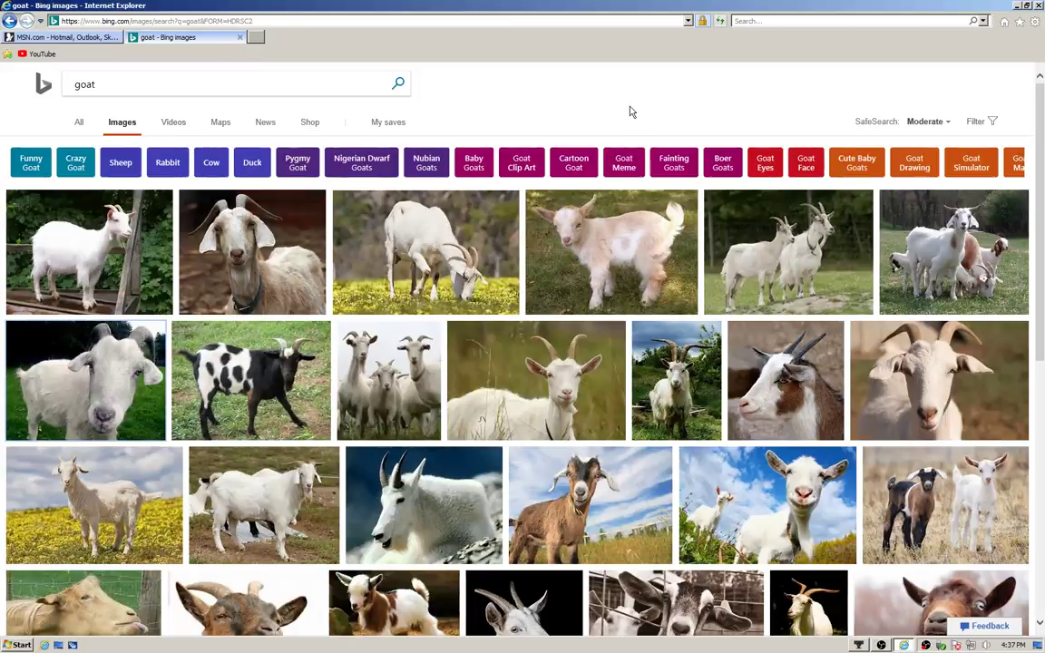
pyautogui.moveTo(574, 162)
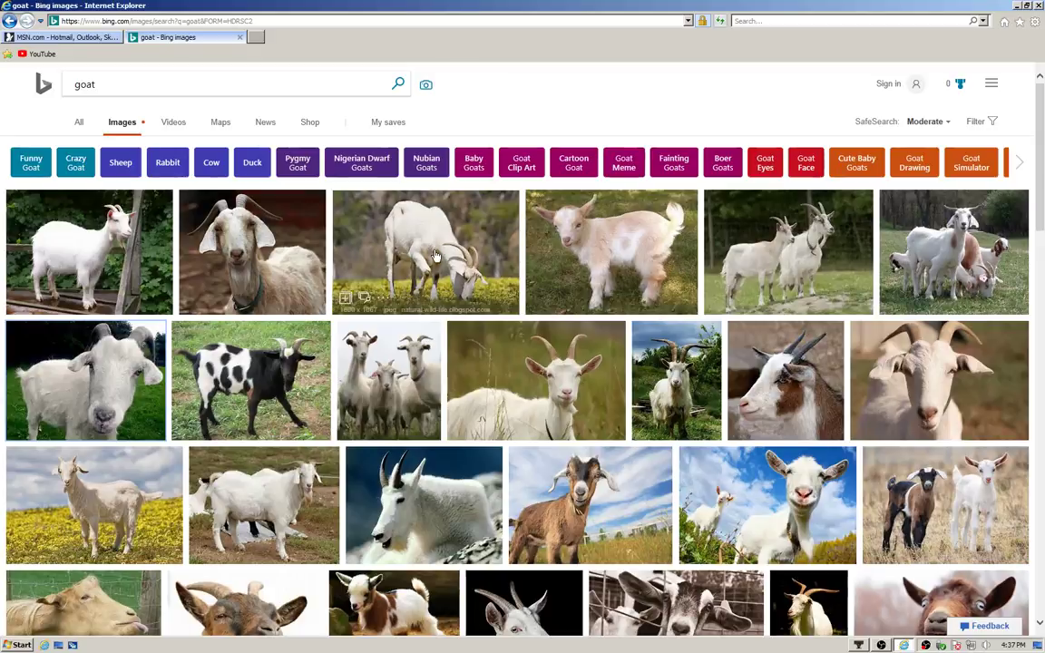
pyautogui.click(104, 263)
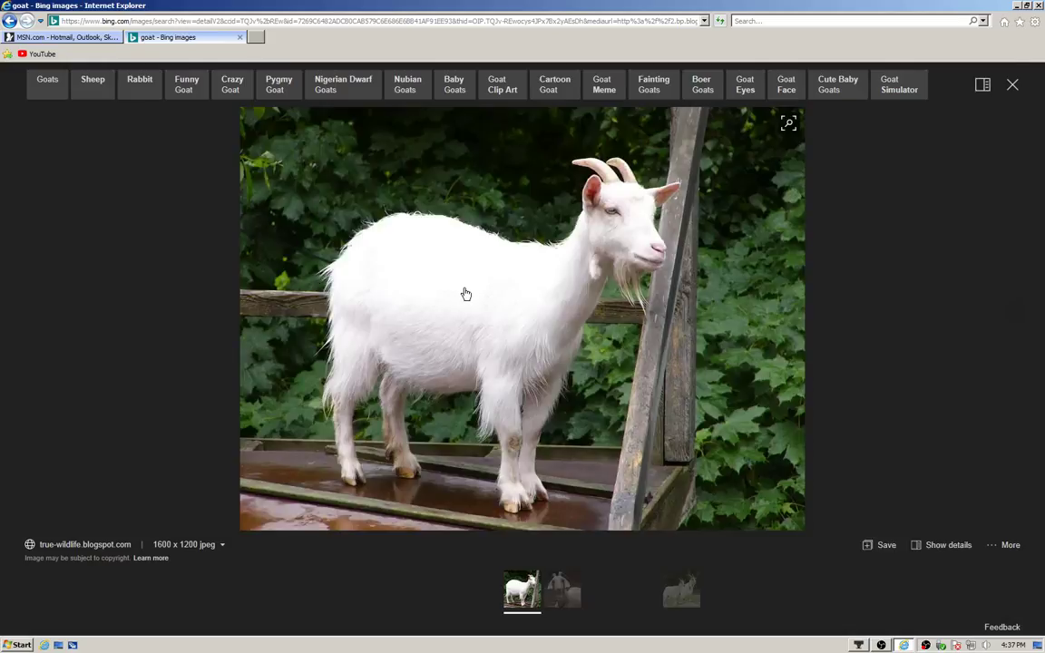
pyautogui.rightClick(466, 294)
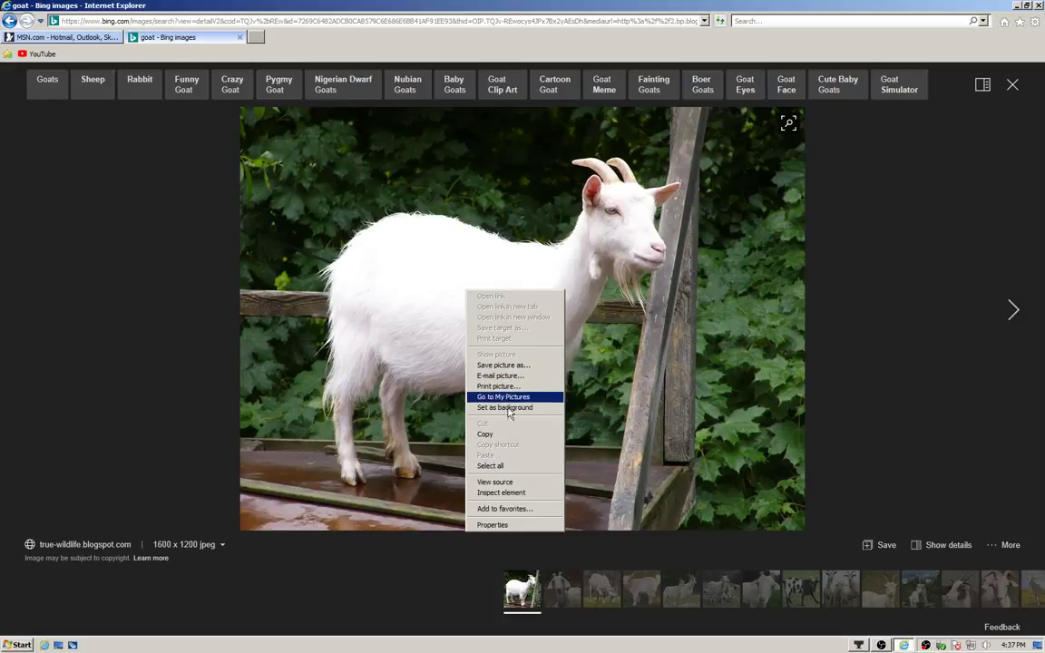
pyautogui.click(548, 401)
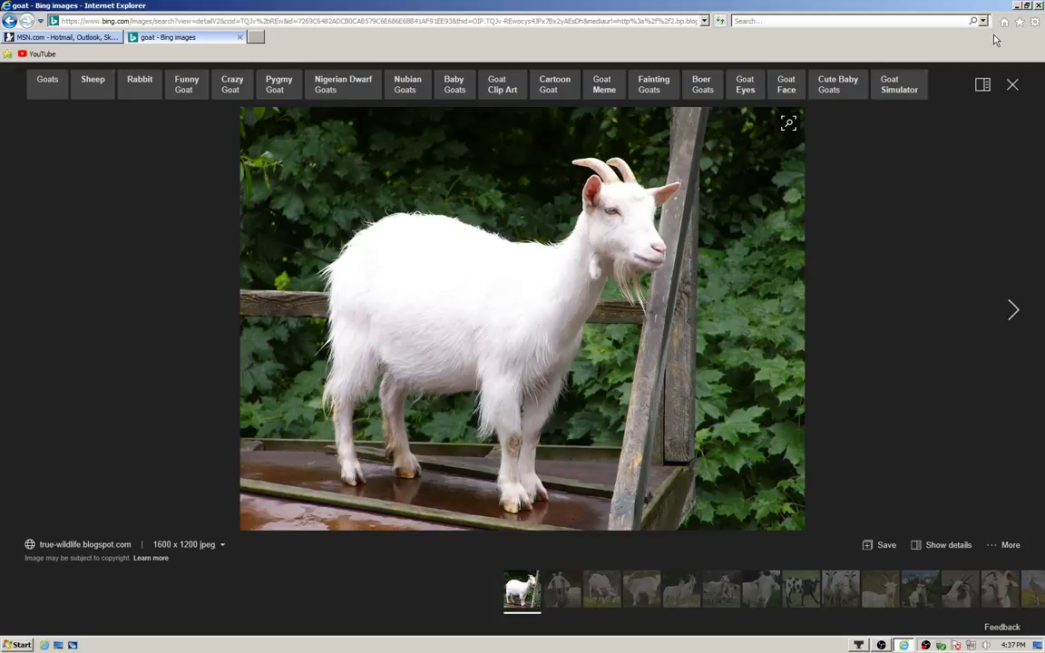
pyautogui.click(1039, 5)
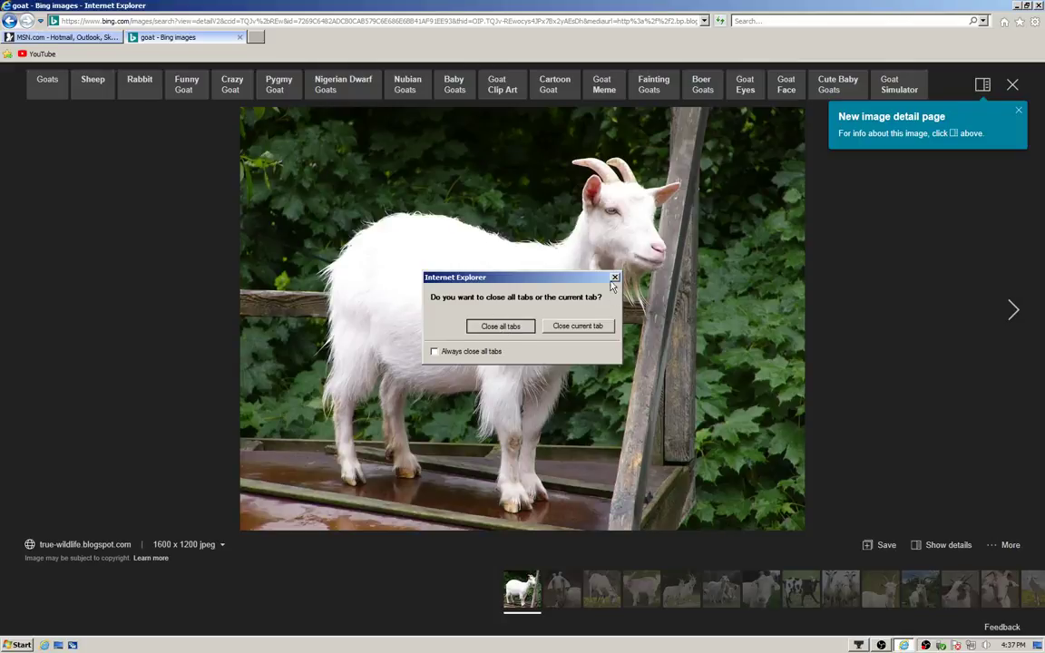
# - Close all browser tabs and launch GIMP 2 from the Start menu
pyautogui.click(494, 326)
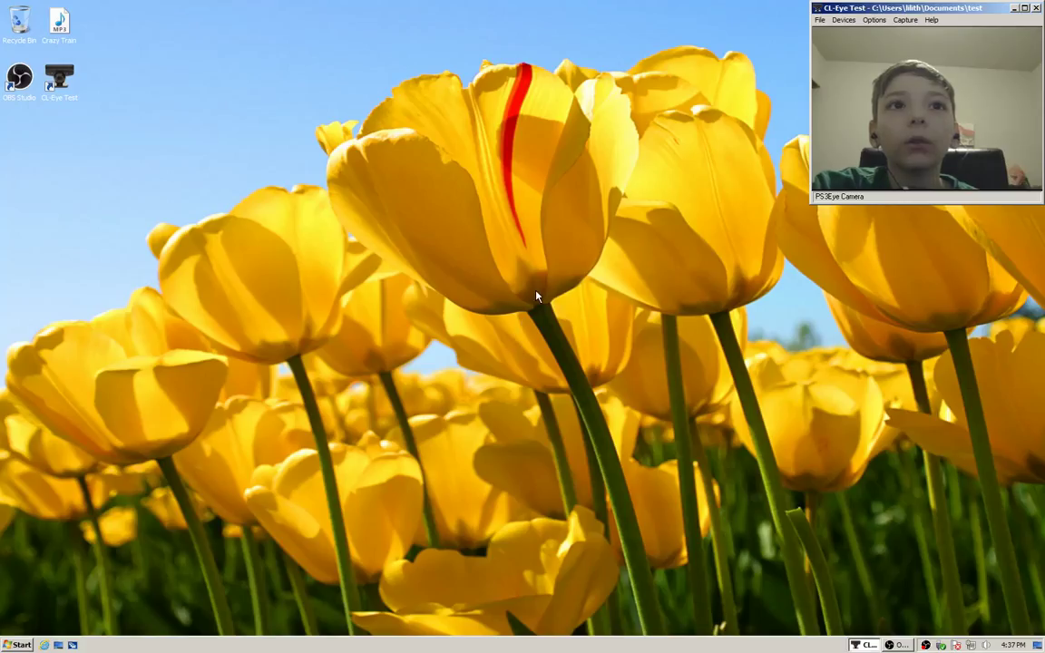
pyautogui.press('super')
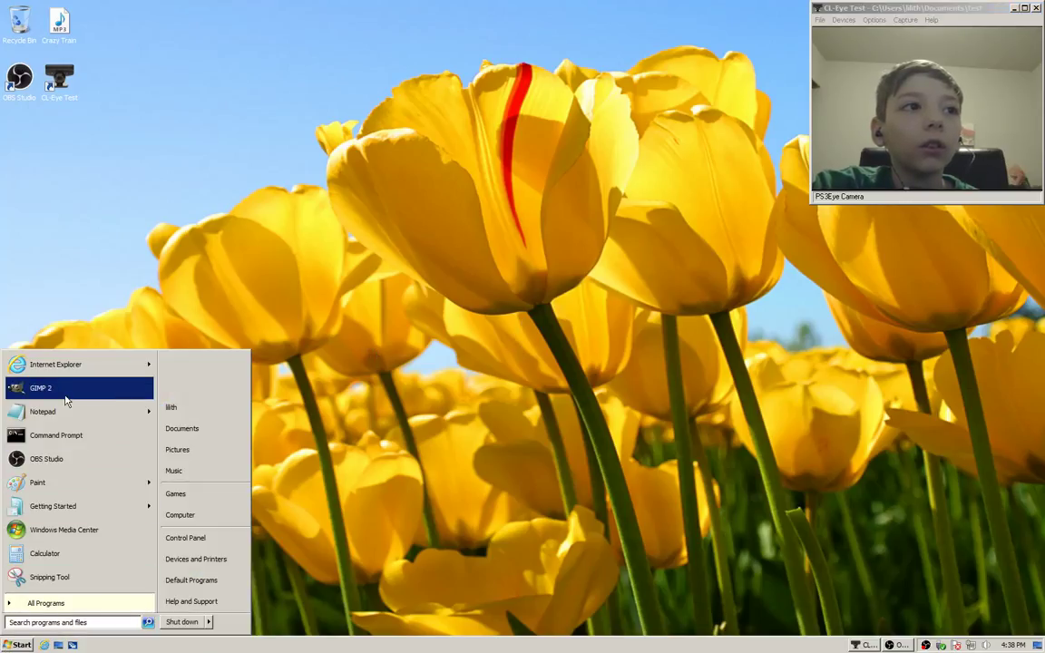
pyautogui.click(70, 391)
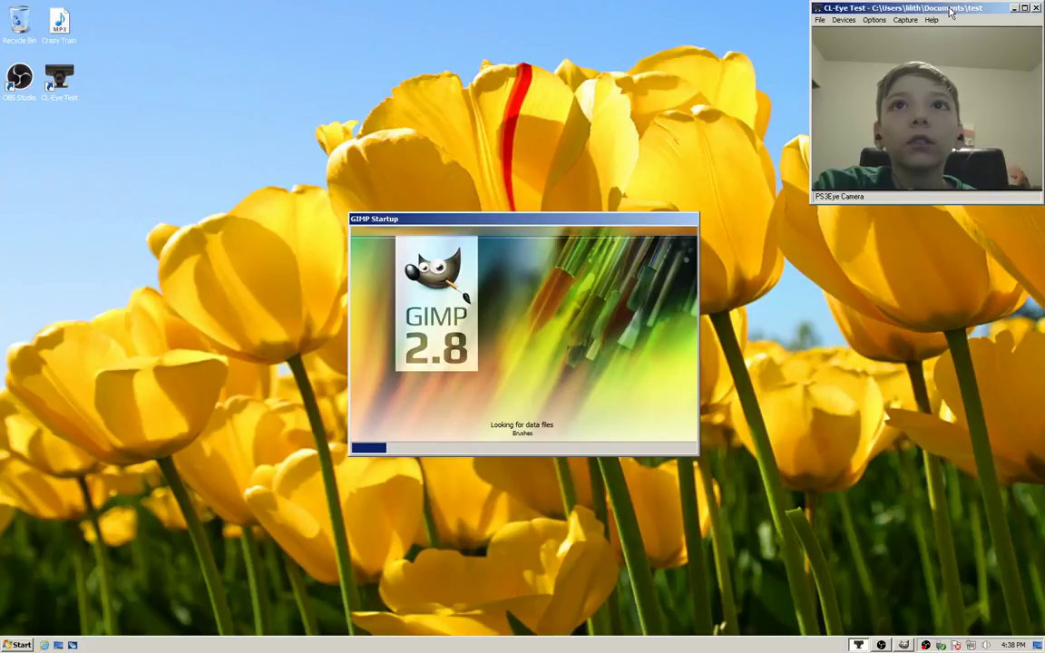
# - Bring GIMP forward and paste the copied goat photo as a new image
pyautogui.click(964, 40)
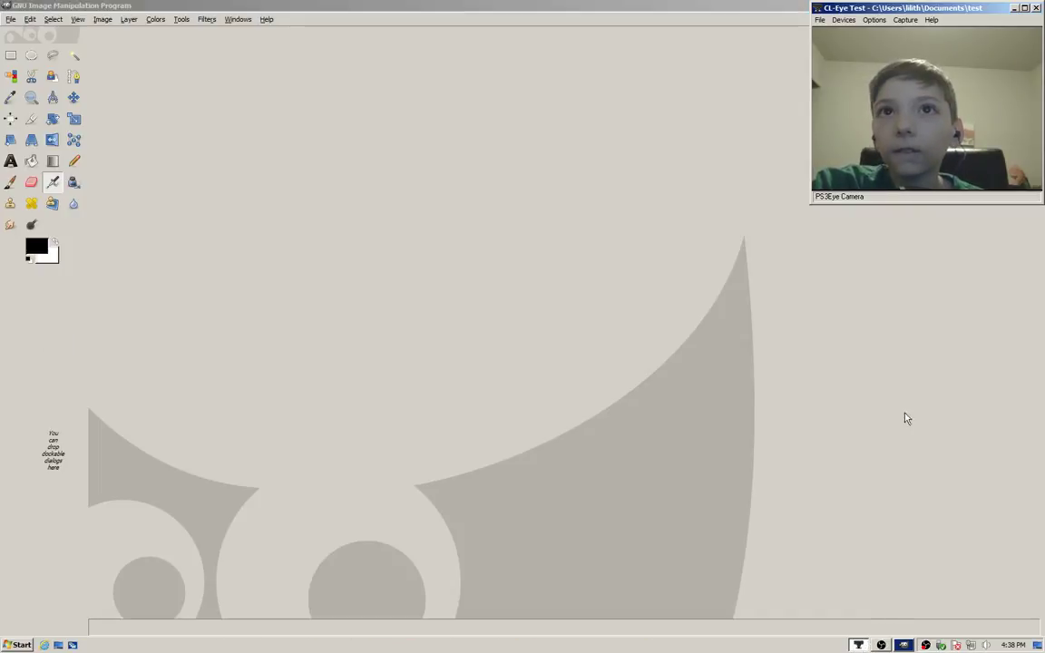
pyautogui.click(673, 166)
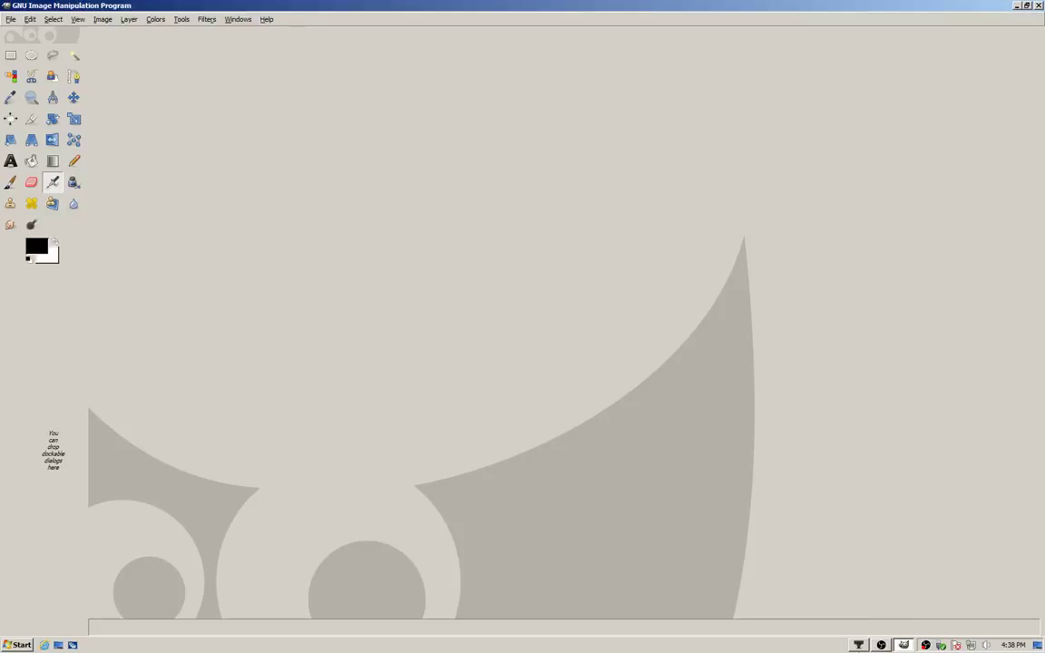
pyautogui.hotkey('alt', 'Tab')
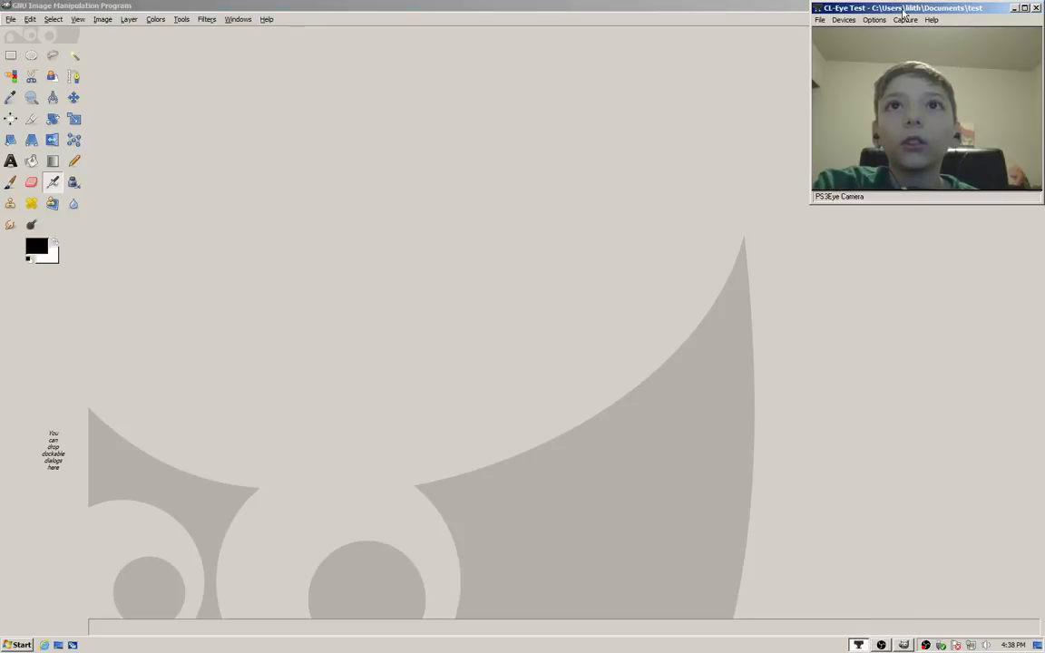
pyautogui.click(834, 23)
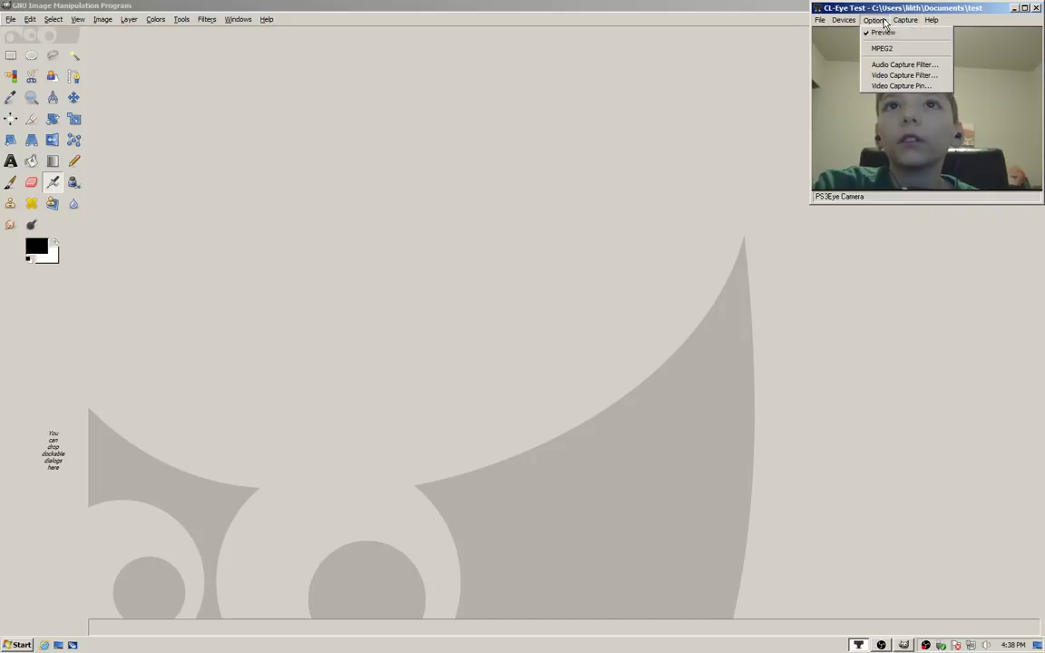
pyautogui.click(778, 21)
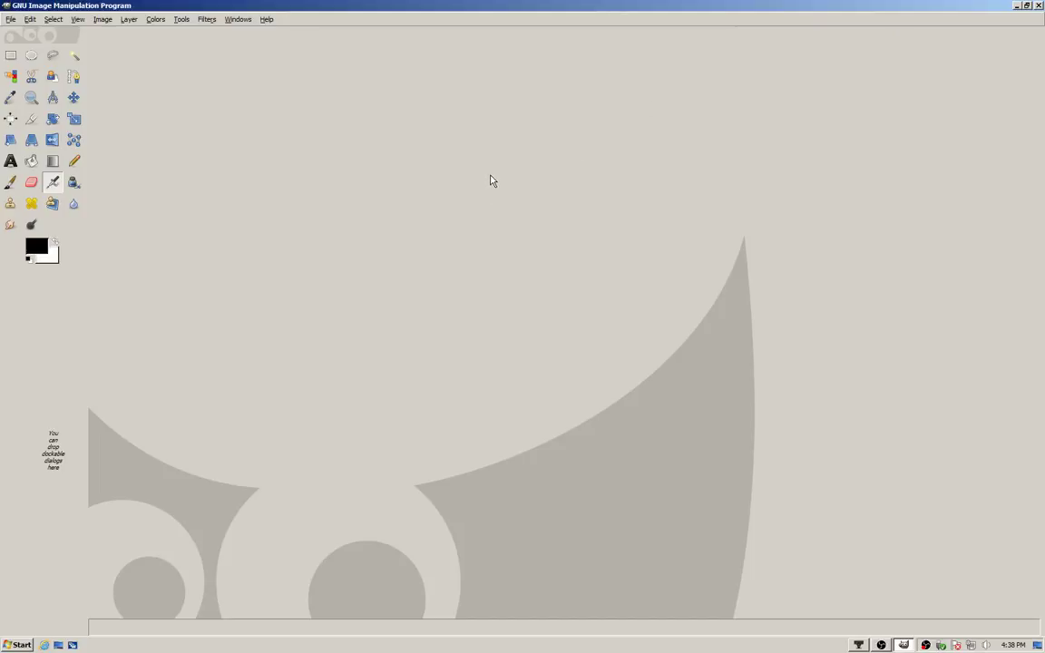
pyautogui.hotkey('ctrl', 'shift', 'v')
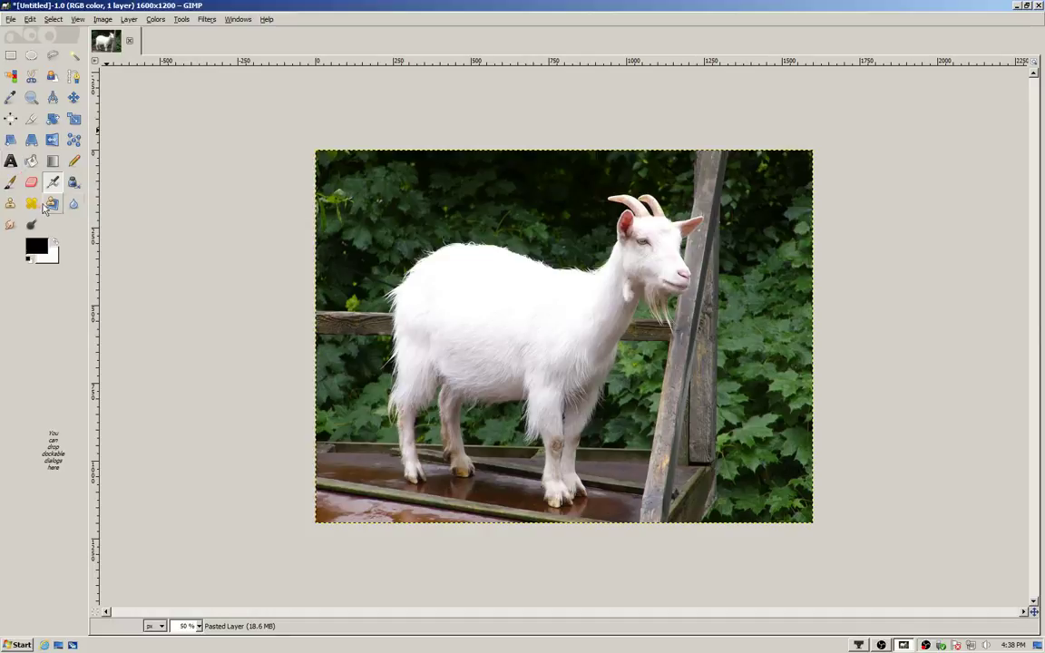
# - Smudge over the goat's eye with the Smudge tool
pyautogui.click(13, 226)
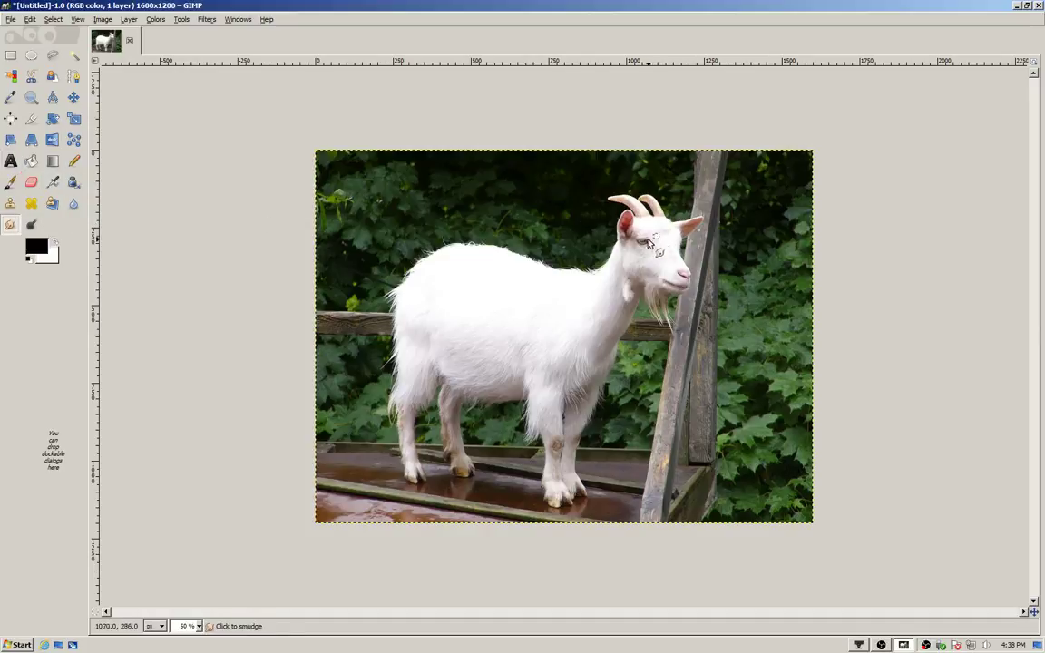
pyautogui.moveTo(646, 216); pyautogui.dragTo(638, 225)
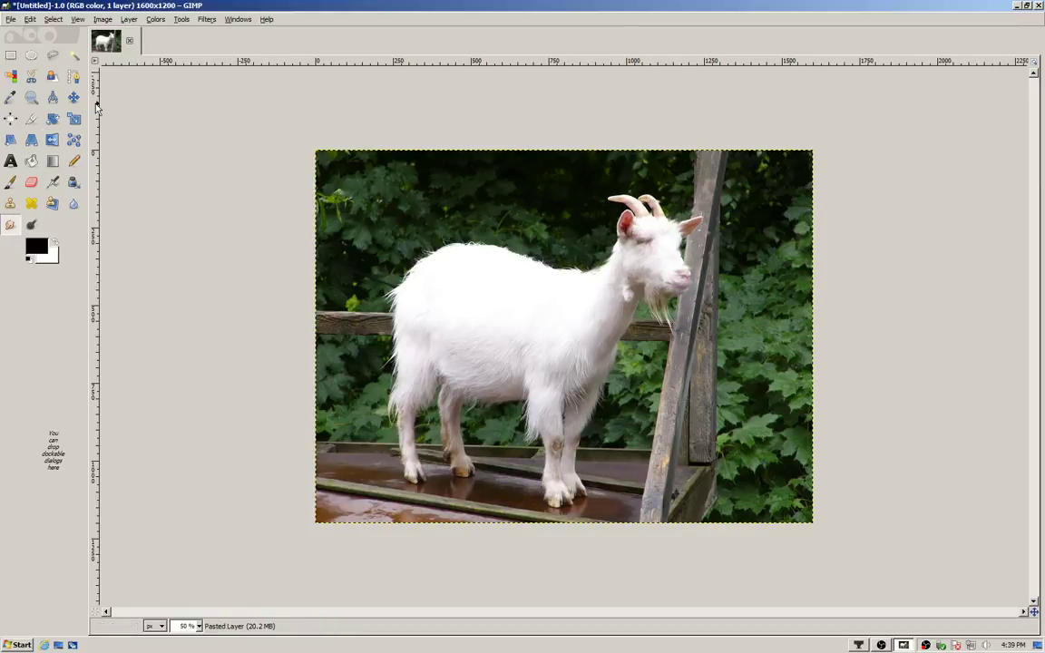
# - Trace a Free Select outline around the goat's head, ears, horns and beard, and close it
pyautogui.click(52, 54)
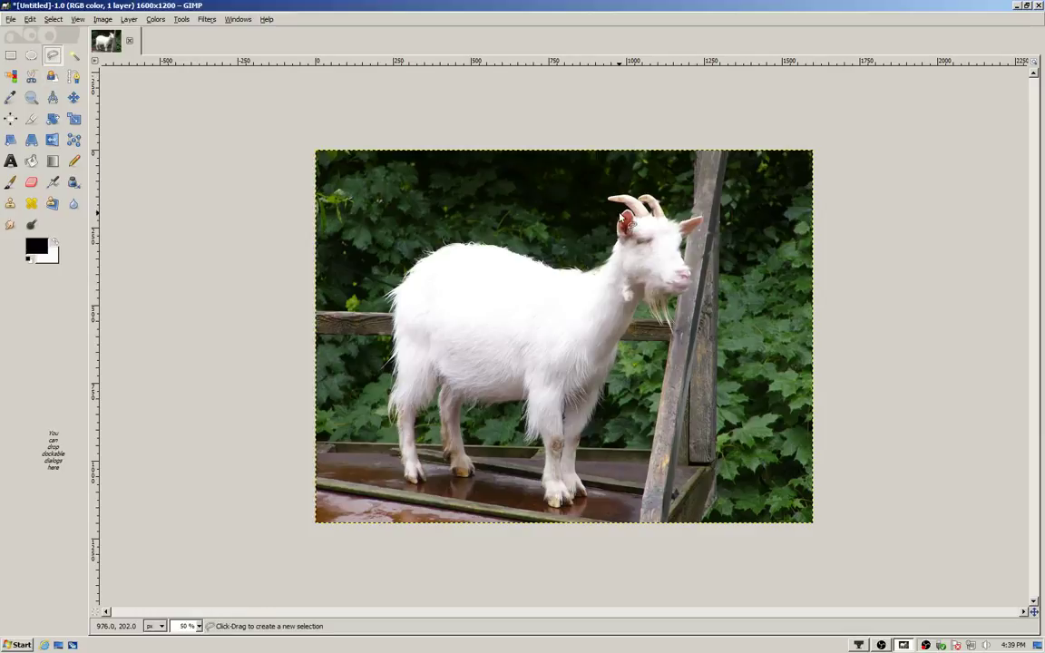
pyautogui.click(613, 263)
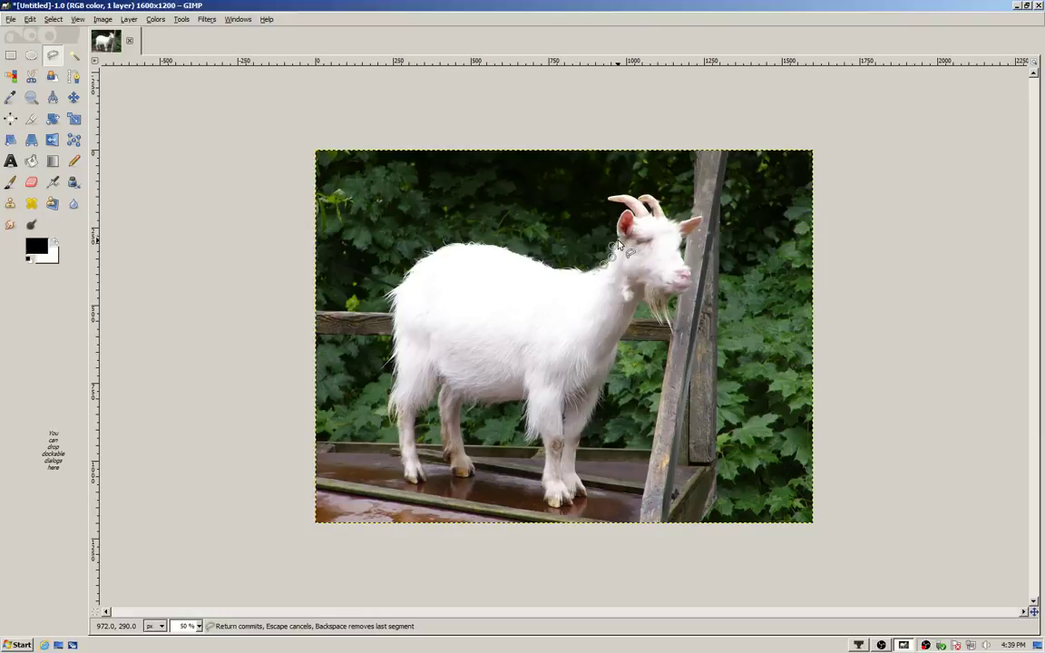
pyautogui.moveTo(618, 245)
pyautogui.mouseDown()
pyautogui.moveTo(618, 220)
pyautogui.moveTo(630, 214)
pyautogui.mouseUp()
pyautogui.moveTo(627, 215); pyautogui.dragTo(635, 222)
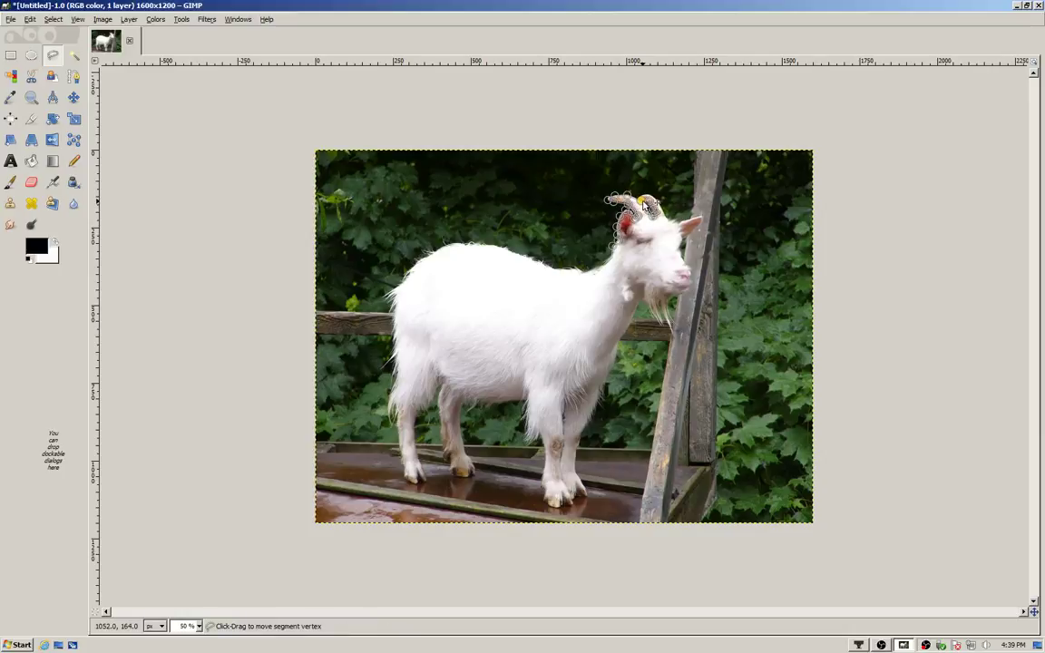
pyautogui.moveTo(647, 206)
pyautogui.mouseDown()
pyautogui.moveTo(660, 199)
pyautogui.moveTo(672, 221)
pyautogui.mouseUp()
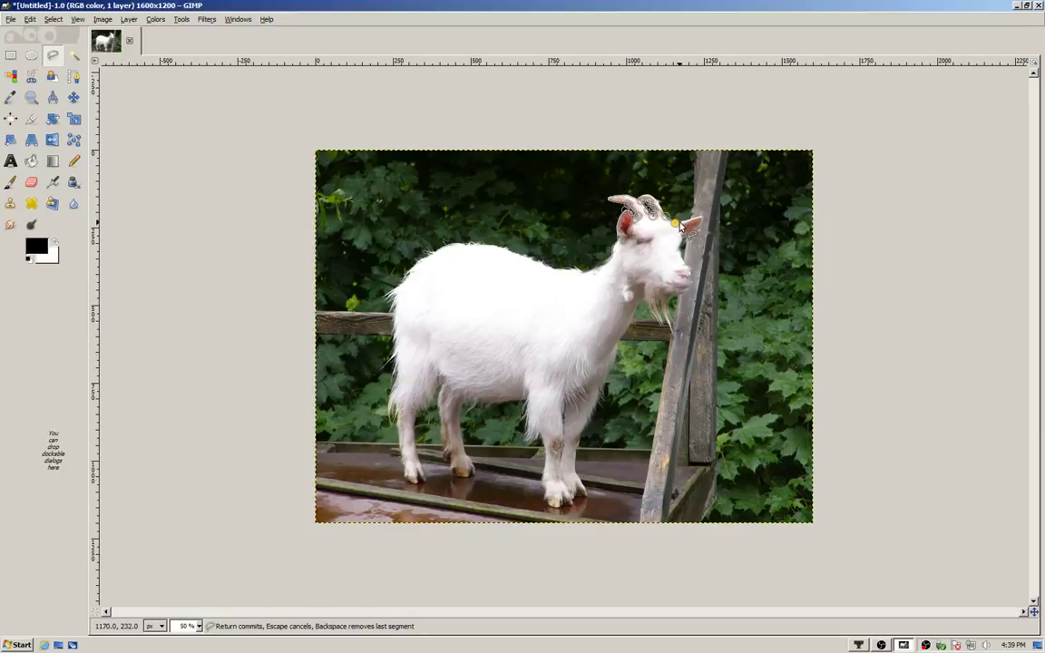
pyautogui.moveTo(676, 227)
pyautogui.mouseDown()
pyautogui.moveTo(704, 217)
pyautogui.moveTo(694, 238)
pyautogui.mouseUp()
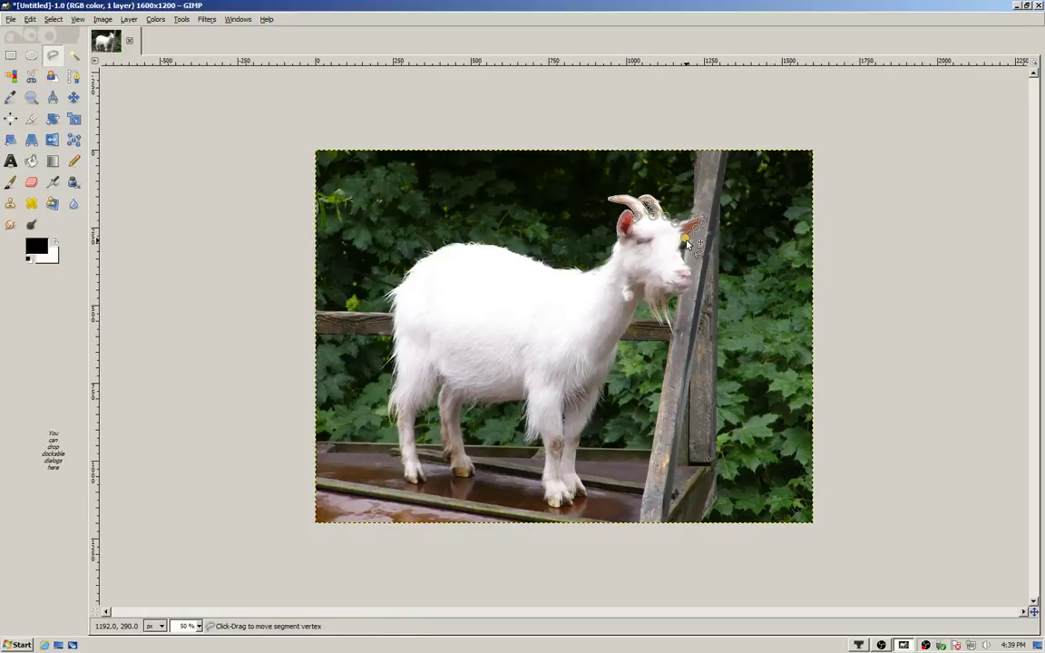
pyautogui.moveTo(687, 243); pyautogui.dragTo(686, 263)
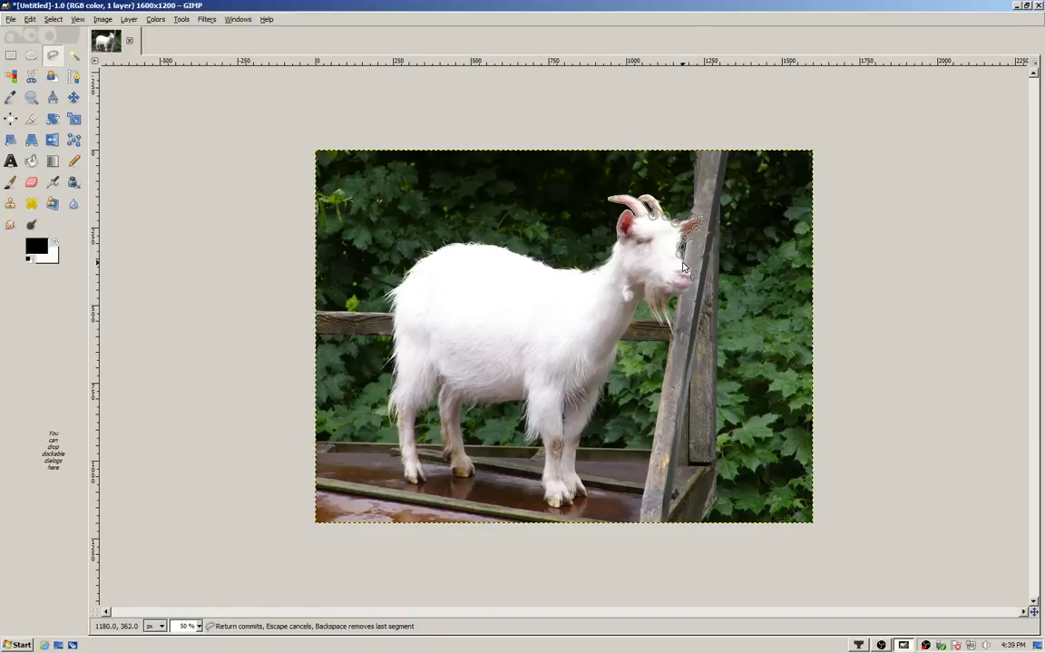
pyautogui.moveTo(684, 266)
pyautogui.mouseDown()
pyautogui.moveTo(692, 286)
pyautogui.moveTo(682, 297)
pyautogui.moveTo(645, 295)
pyautogui.mouseUp()
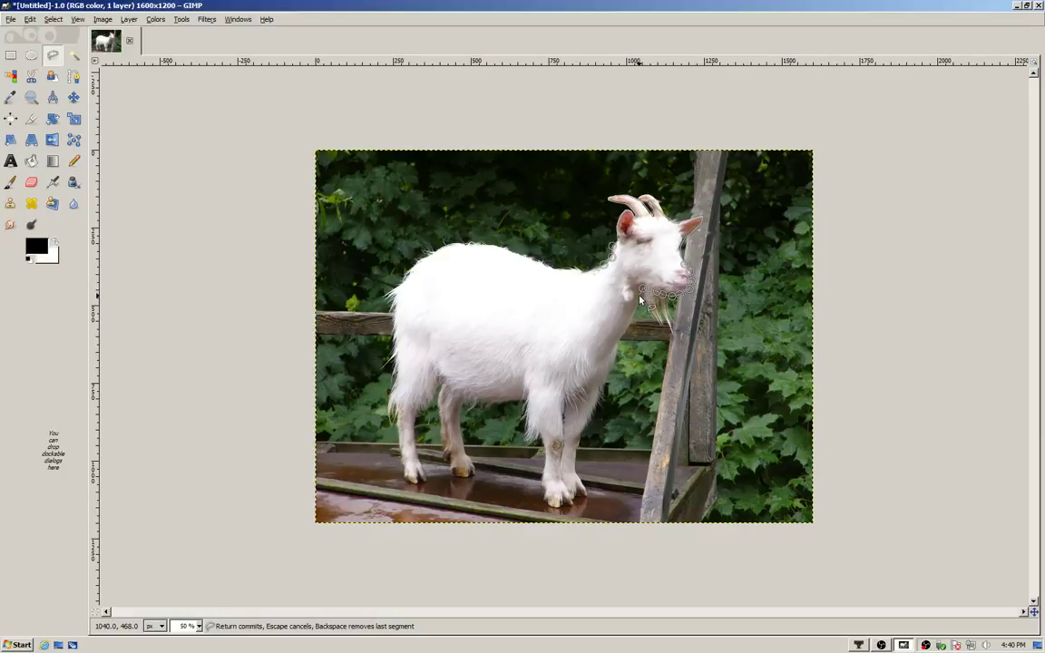
pyautogui.click(612, 284)
pyautogui.press('Return')
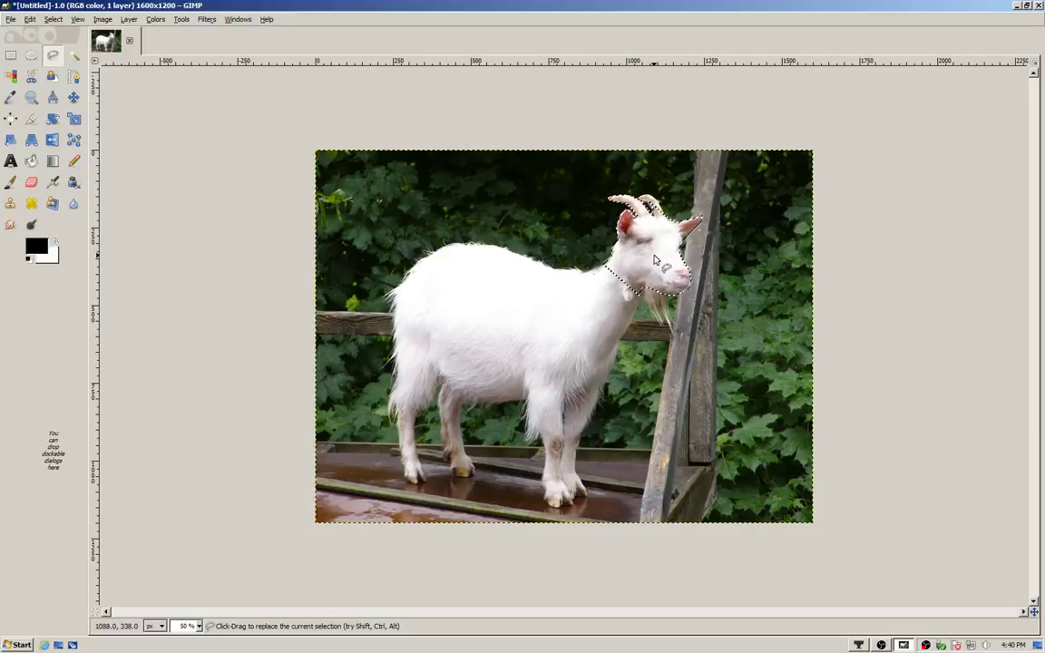
# - Copy and paste the selected head, placing the copy over the goat's neck
pyautogui.hotkey('ctrl', 'c')
pyautogui.hotkey('ctrl', 'v')
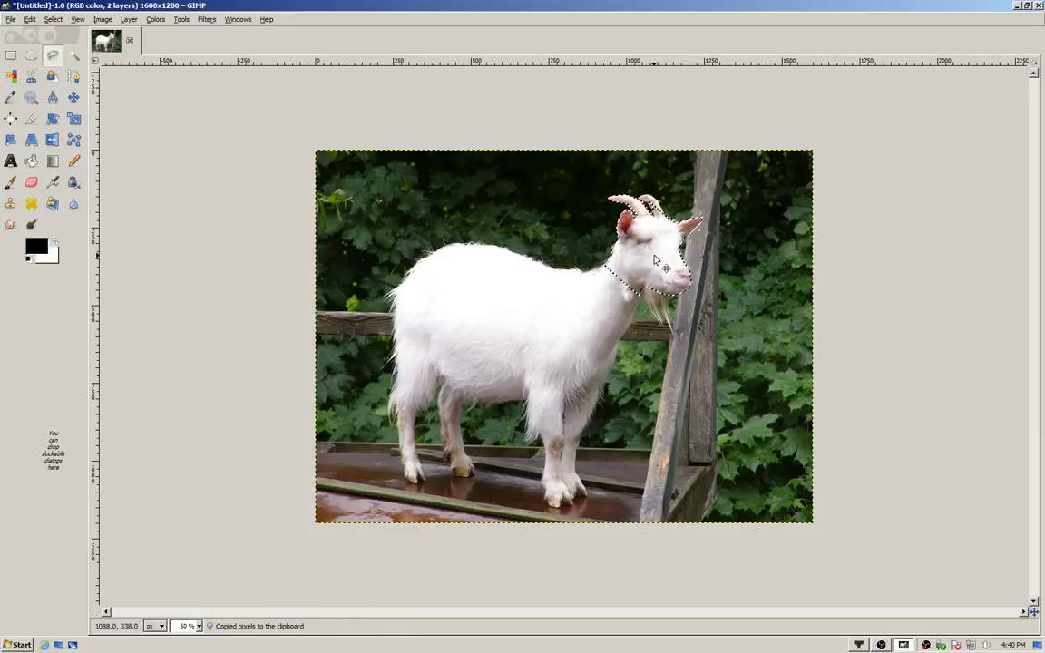
pyautogui.moveTo(672, 306)
pyautogui.mouseDown()
pyautogui.moveTo(665, 258)
pyautogui.moveTo(470, 307)
pyautogui.moveTo(586, 274)
pyautogui.moveTo(722, 210)
pyautogui.moveTo(682, 231)
pyautogui.mouseUp()
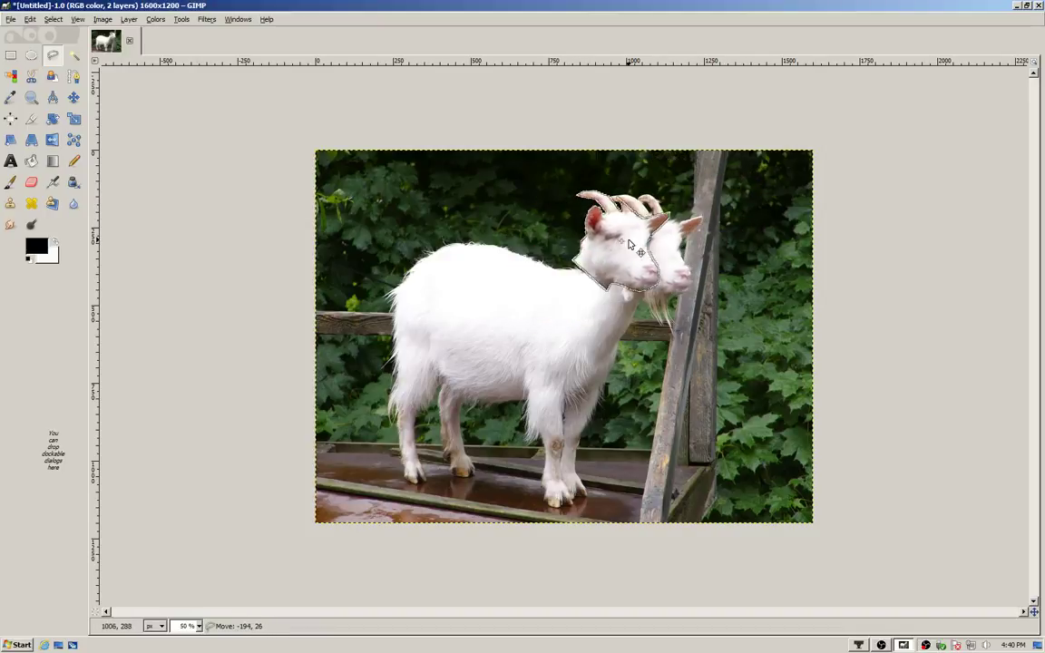
pyautogui.moveTo(682, 230)
pyautogui.mouseDown()
pyautogui.moveTo(669, 248)
pyautogui.moveTo(564, 283)
pyautogui.mouseUp()
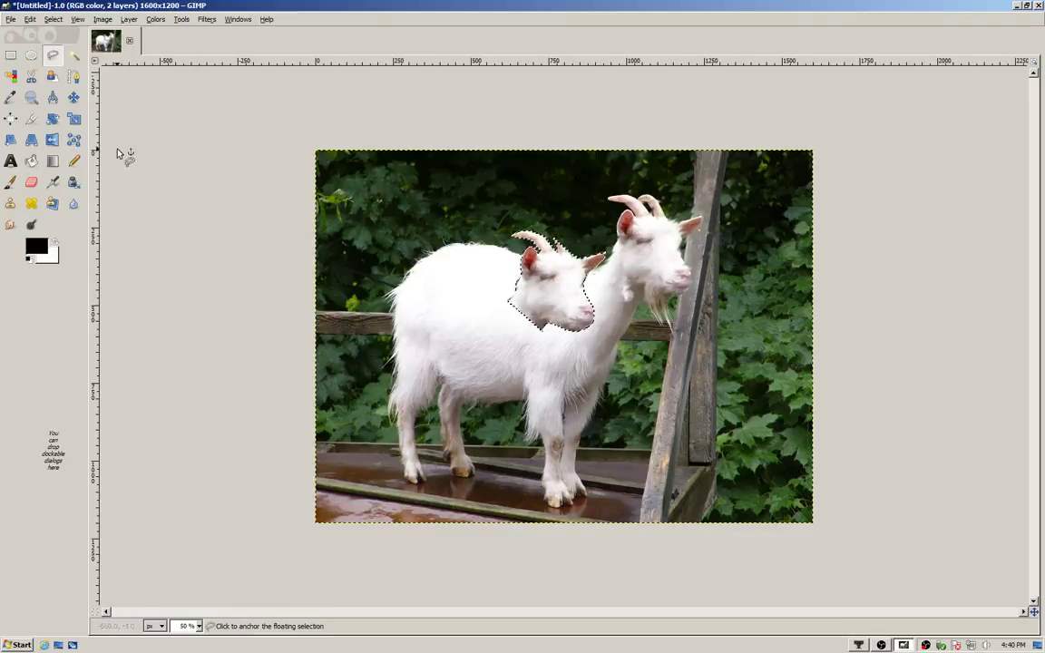
pyautogui.click(75, 118)
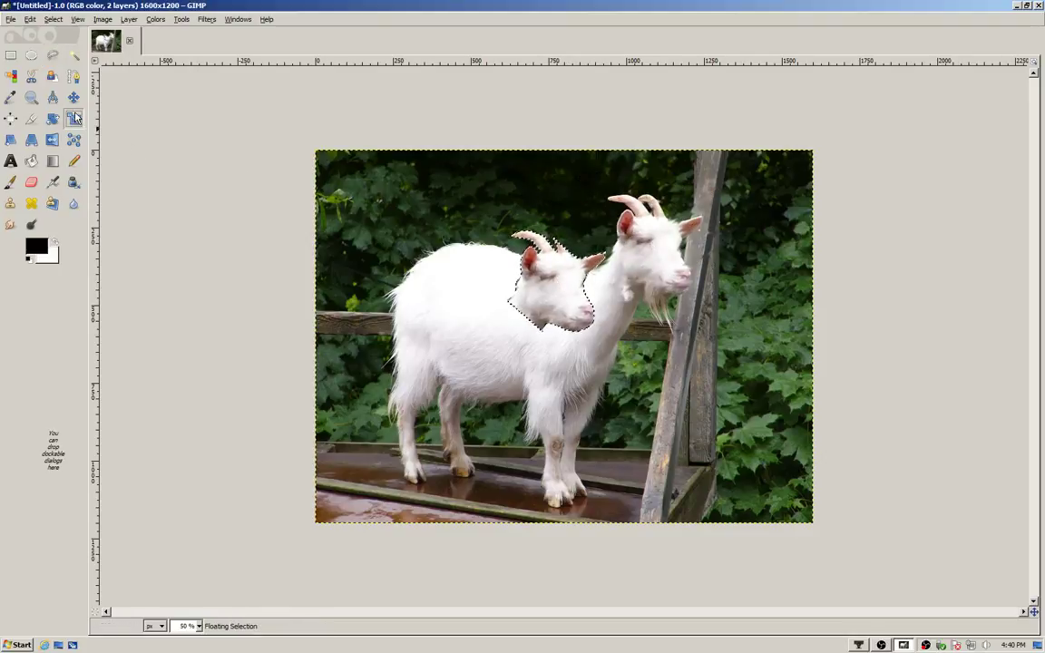
# - Shrink the pasted head to about two-thirds size and rotate it to a new angle
pyautogui.click(544, 291)
pyautogui.moveTo(614, 340); pyautogui.dragTo(542, 263)
pyautogui.click(541, 256)
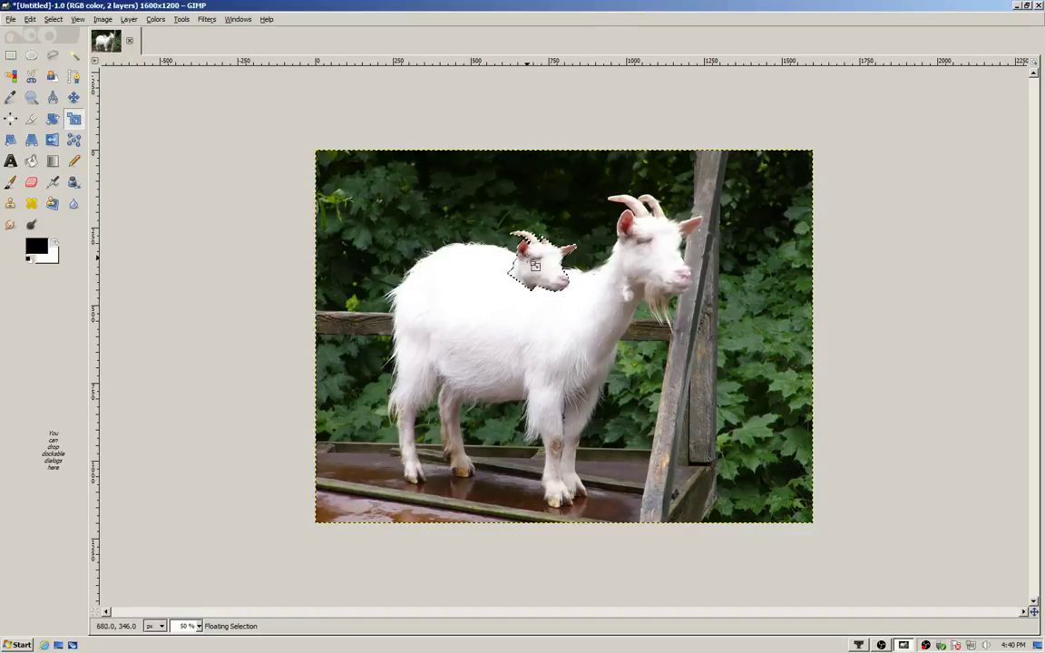
pyautogui.click(73, 97)
pyautogui.moveTo(550, 272)
pyautogui.mouseDown()
pyautogui.moveTo(531, 253)
pyautogui.moveTo(411, 266)
pyautogui.mouseUp()
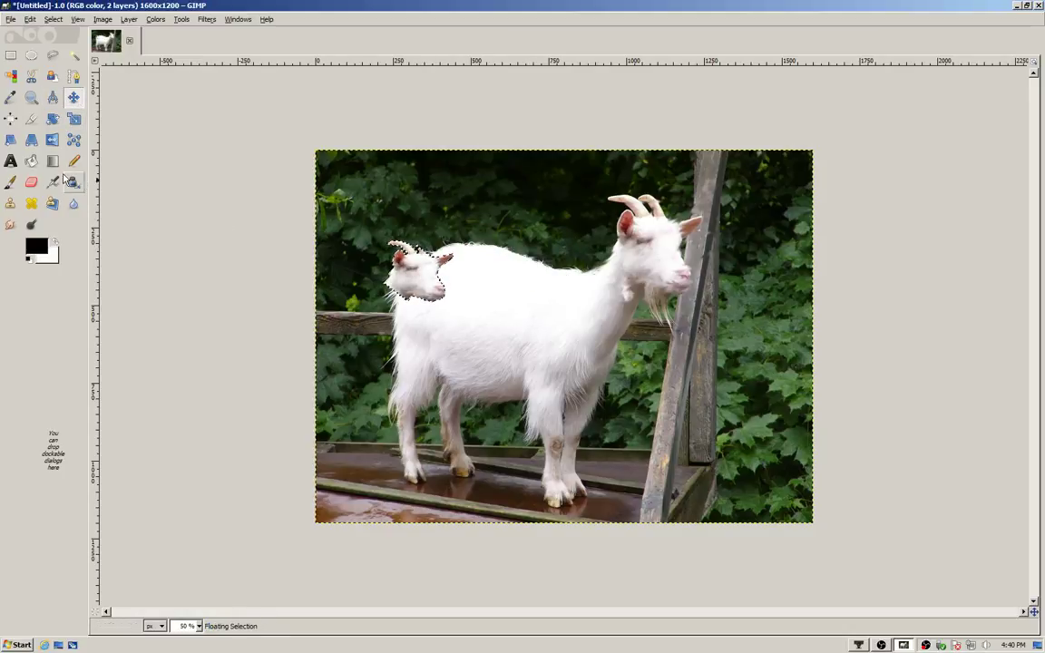
pyautogui.click(53, 120)
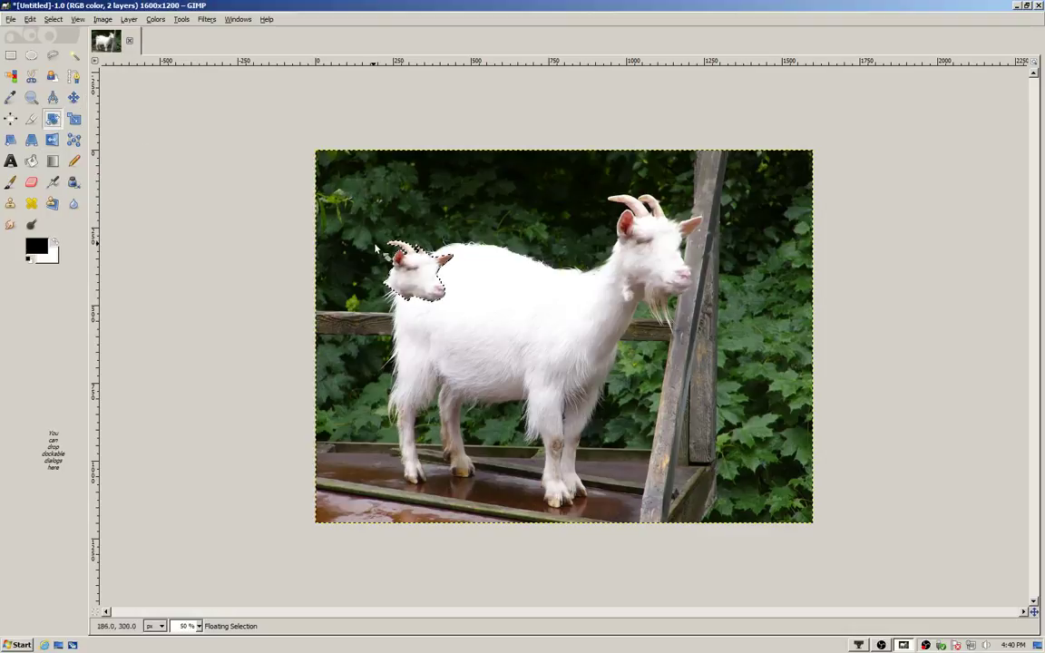
pyautogui.click(388, 255)
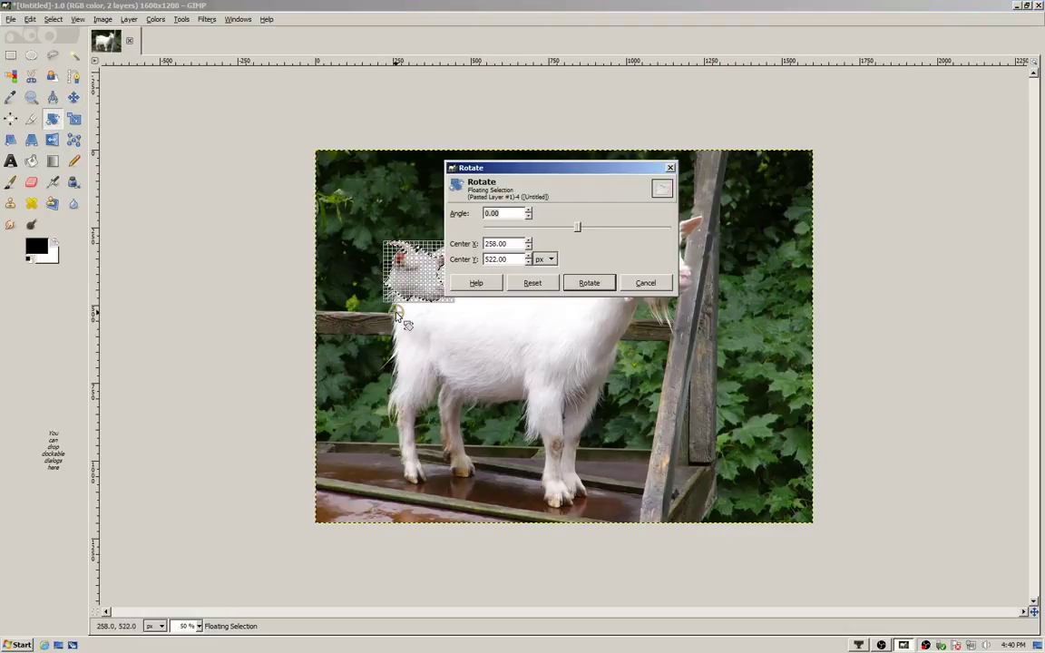
pyautogui.moveTo(385, 283)
pyautogui.mouseDown()
pyautogui.moveTo(337, 324)
pyautogui.moveTo(332, 346)
pyautogui.mouseUp()
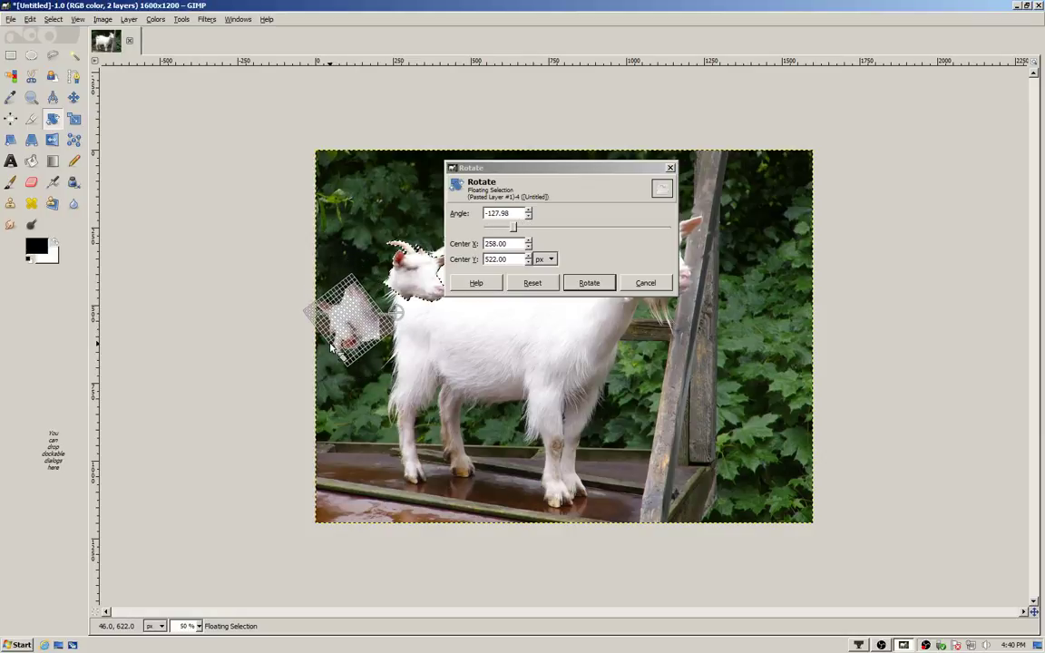
pyautogui.click(589, 283)
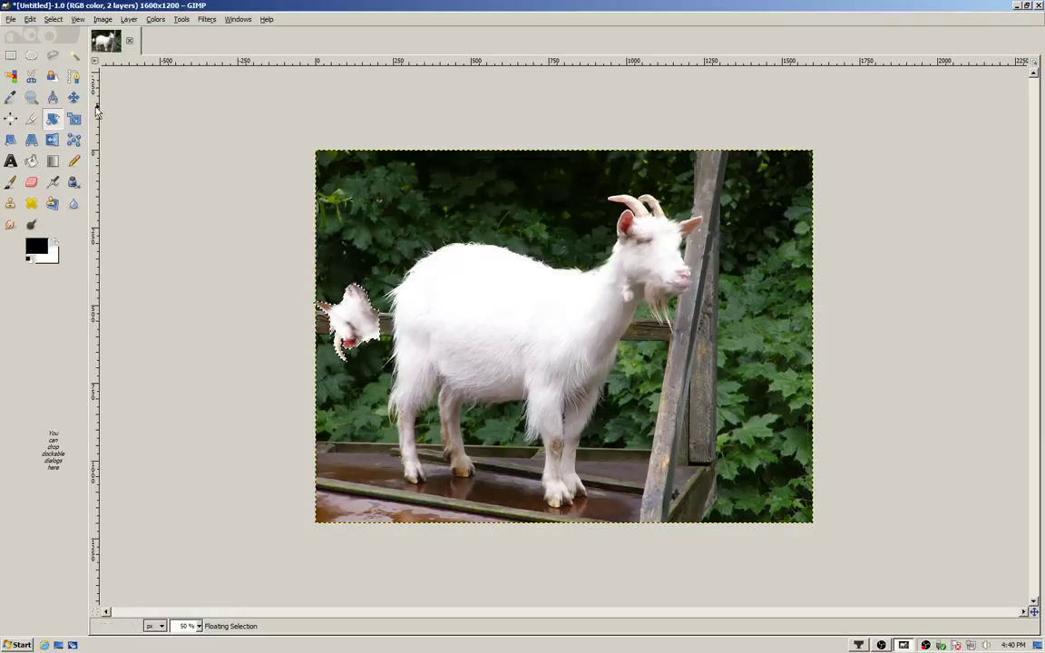
# - Move the small head beside the main head and place a copy by the left fence
pyautogui.press('m')
pyautogui.moveTo(342, 327)
pyautogui.mouseDown()
pyautogui.moveTo(369, 312)
pyautogui.moveTo(393, 433)
pyautogui.moveTo(613, 272)
pyautogui.moveTo(600, 222)
pyautogui.moveTo(600, 251)
pyautogui.mouseUp()
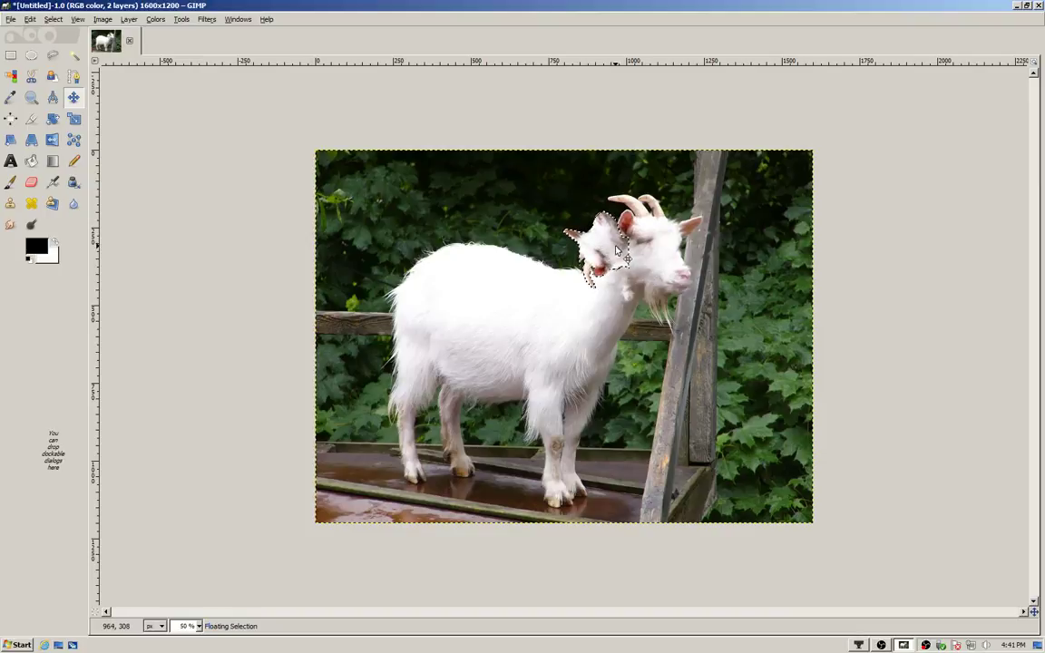
pyautogui.hotkey('ctrl', 'c')
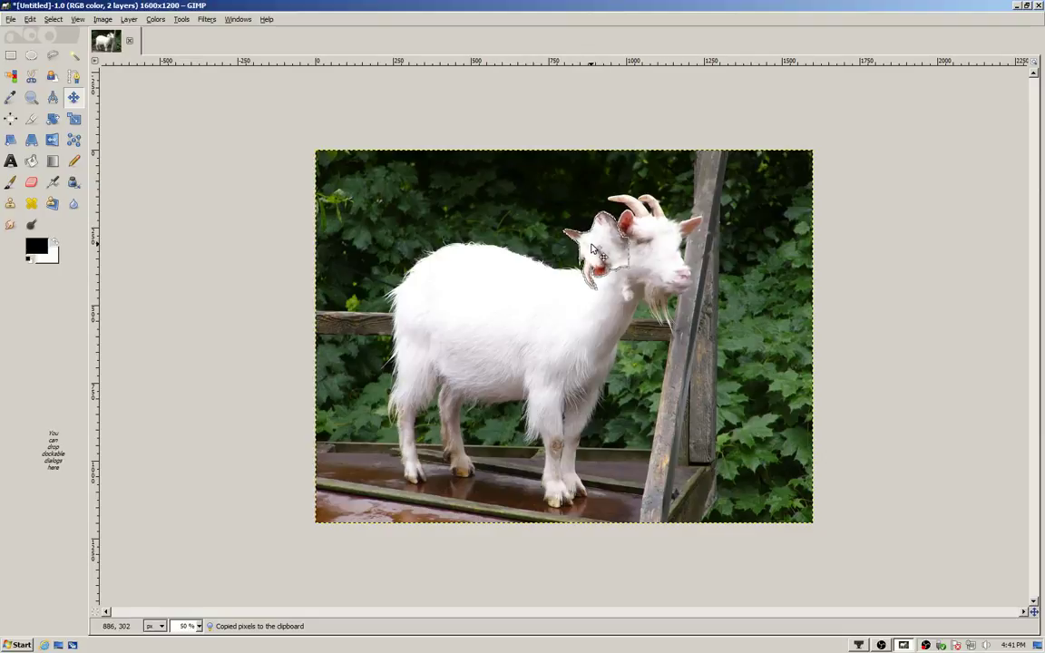
pyautogui.moveTo(591, 245); pyautogui.dragTo(354, 302)
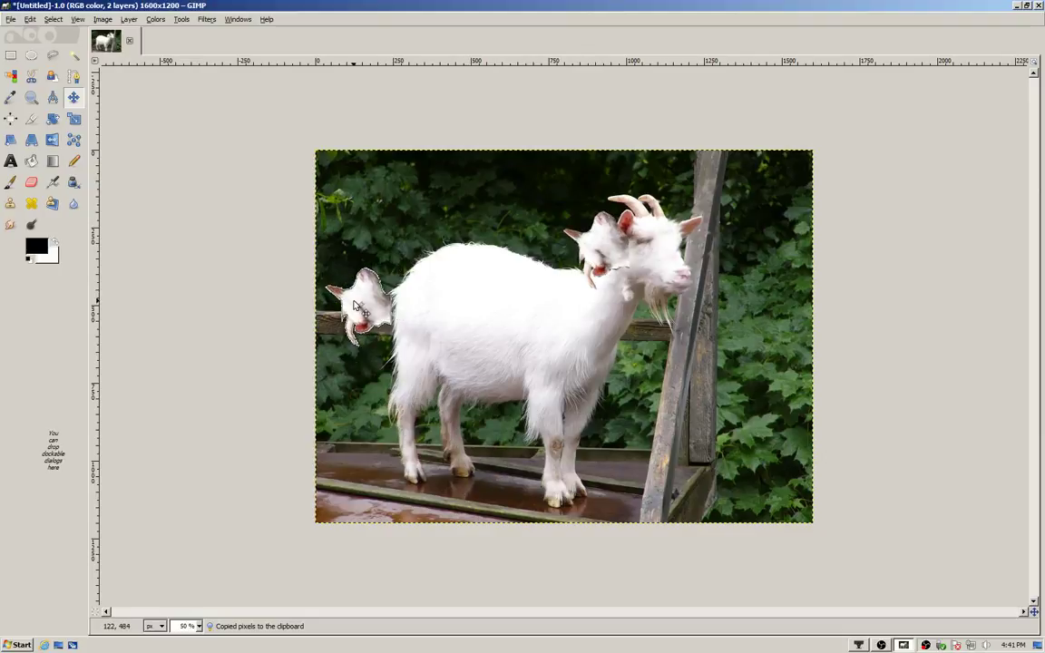
pyautogui.moveTo(354, 305); pyautogui.dragTo(360, 309)
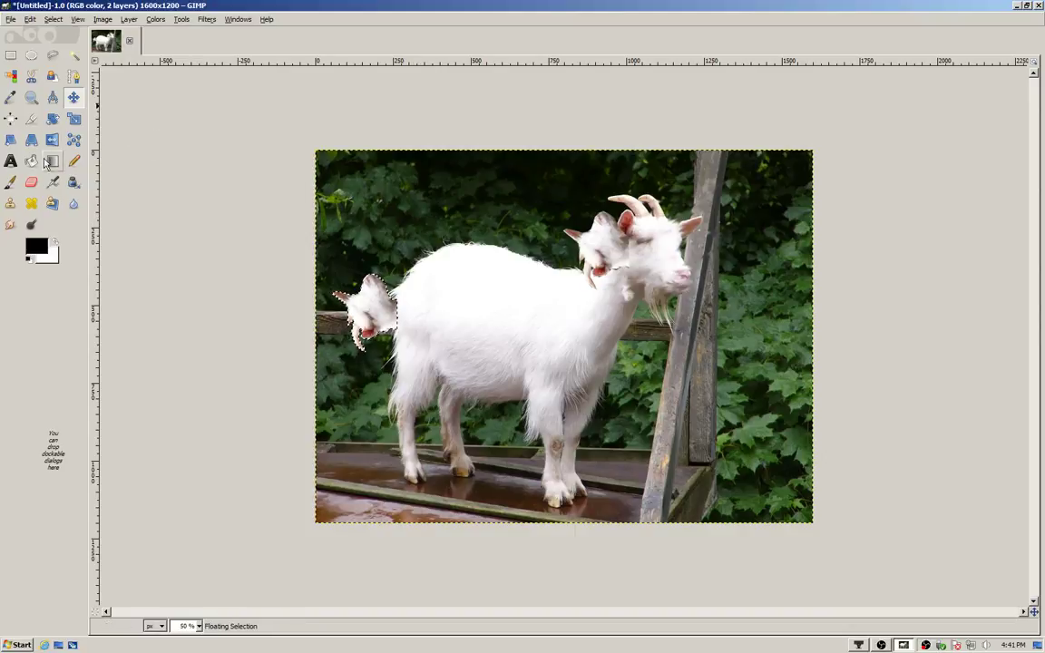
# - Smudge the fence head's edge into the body and anchor the floating head
pyautogui.click(10, 224)
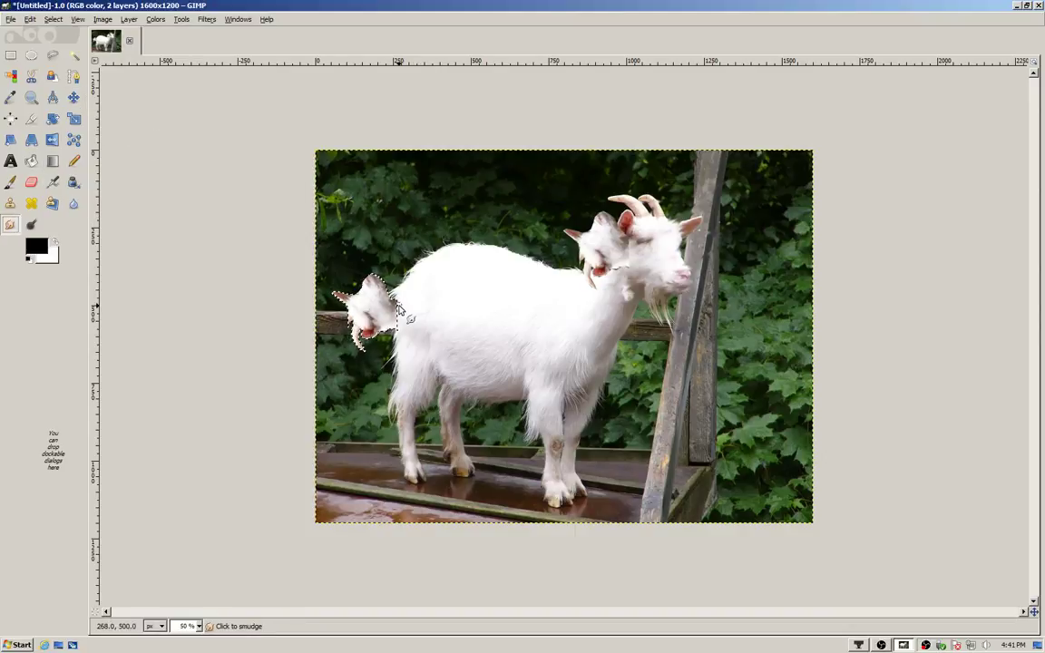
pyautogui.moveTo(394, 325); pyautogui.dragTo(404, 308)
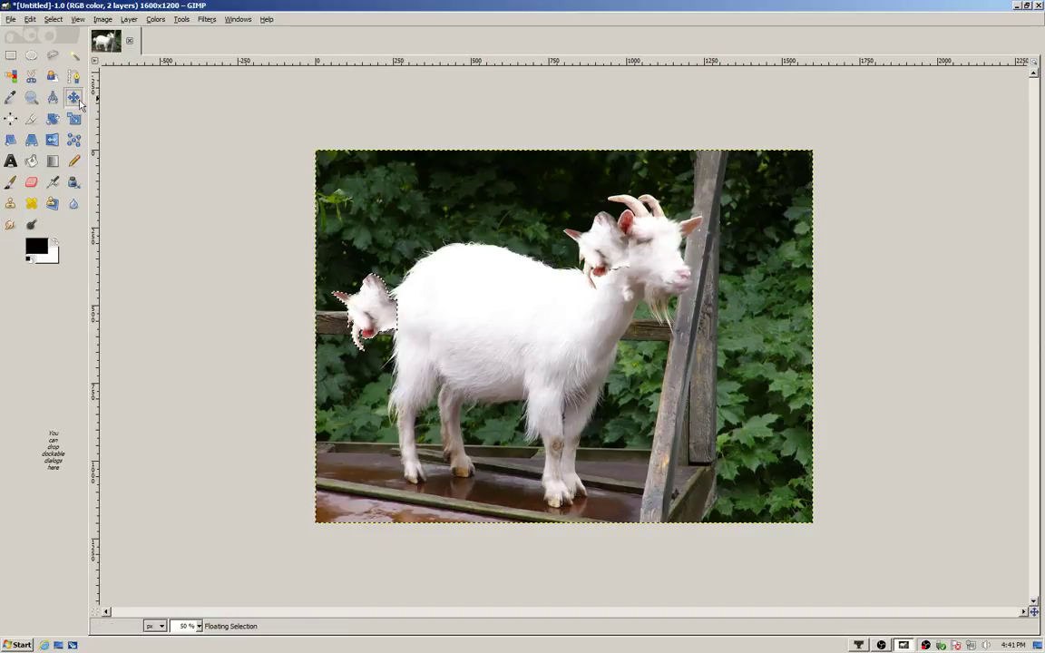
pyautogui.press('m')
pyautogui.hotkey('ctrl', 'h')
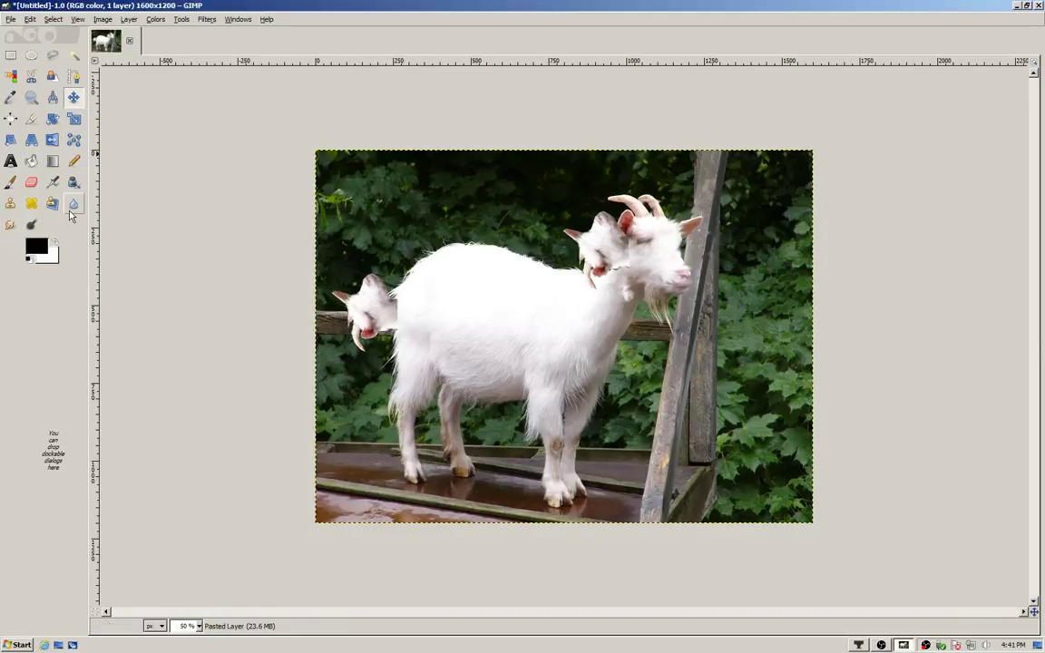
# - Smudge the seams at the fence head's neck and across the goat's face
pyautogui.click(11, 226)
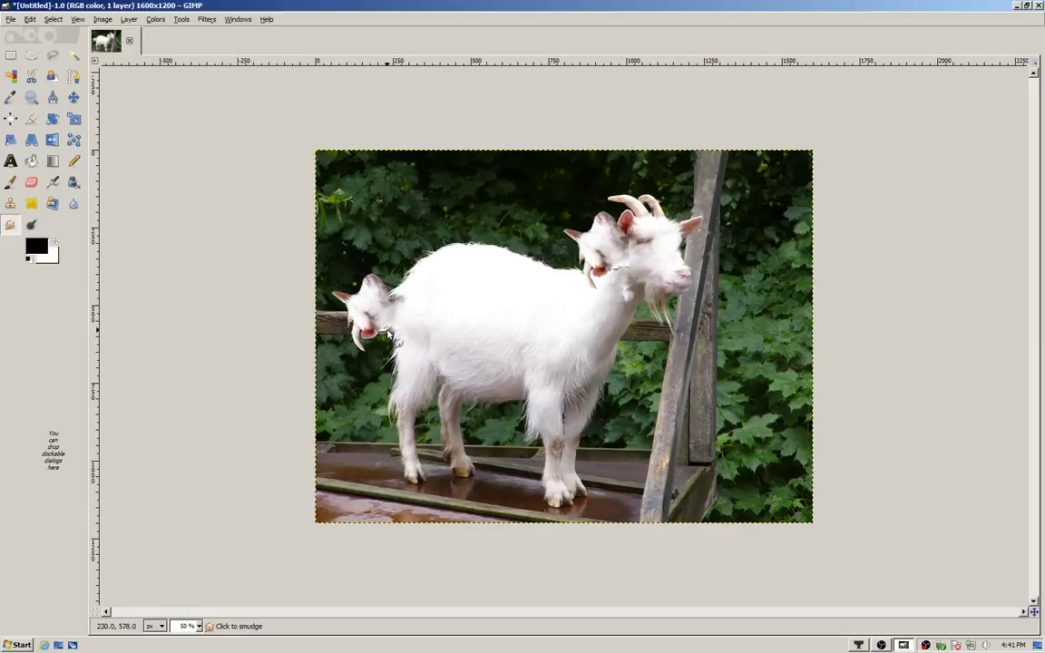
pyautogui.moveTo(405, 334); pyautogui.dragTo(392, 311)
pyautogui.moveTo(635, 269); pyautogui.dragTo(633, 282)
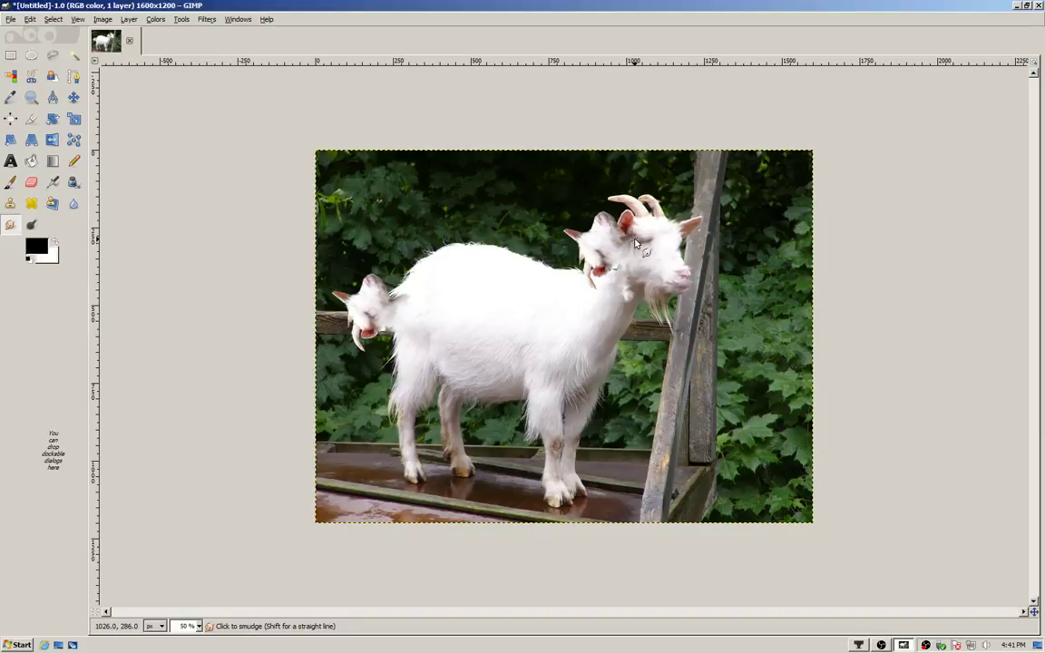
pyautogui.moveTo(632, 241); pyautogui.dragTo(668, 241)
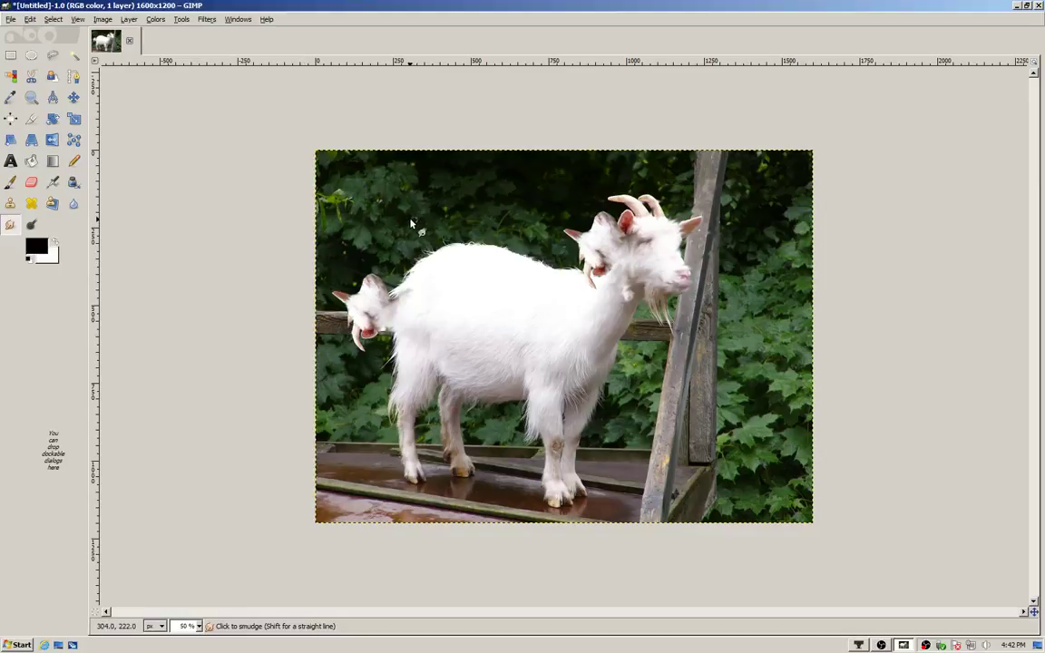
# - Paste another head copy beside the right fence post and rotate it about -173°
pyautogui.hotkey('ctrl', 'v')
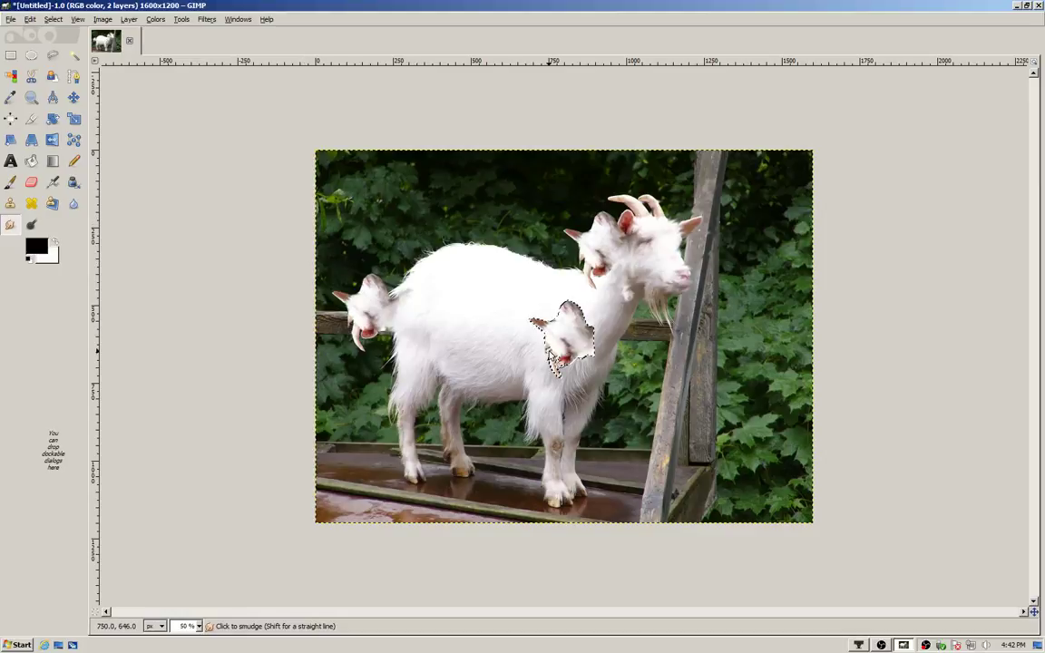
pyautogui.click(73, 97)
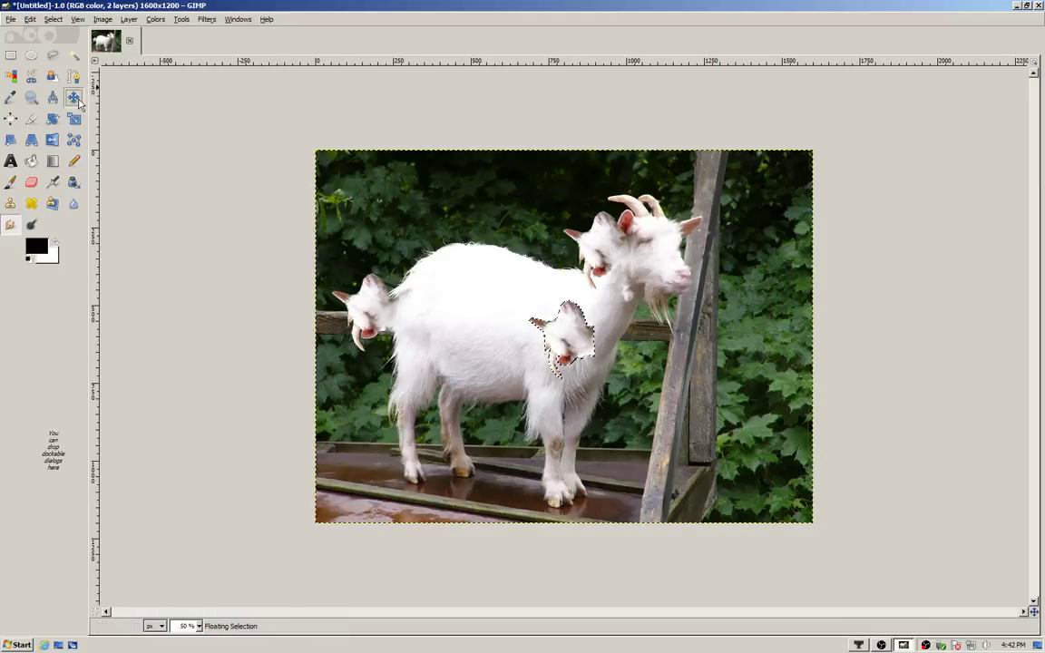
pyautogui.moveTo(567, 332)
pyautogui.mouseDown()
pyautogui.moveTo(707, 431)
pyautogui.moveTo(612, 434)
pyautogui.moveTo(731, 461)
pyautogui.moveTo(762, 308)
pyautogui.mouseUp()
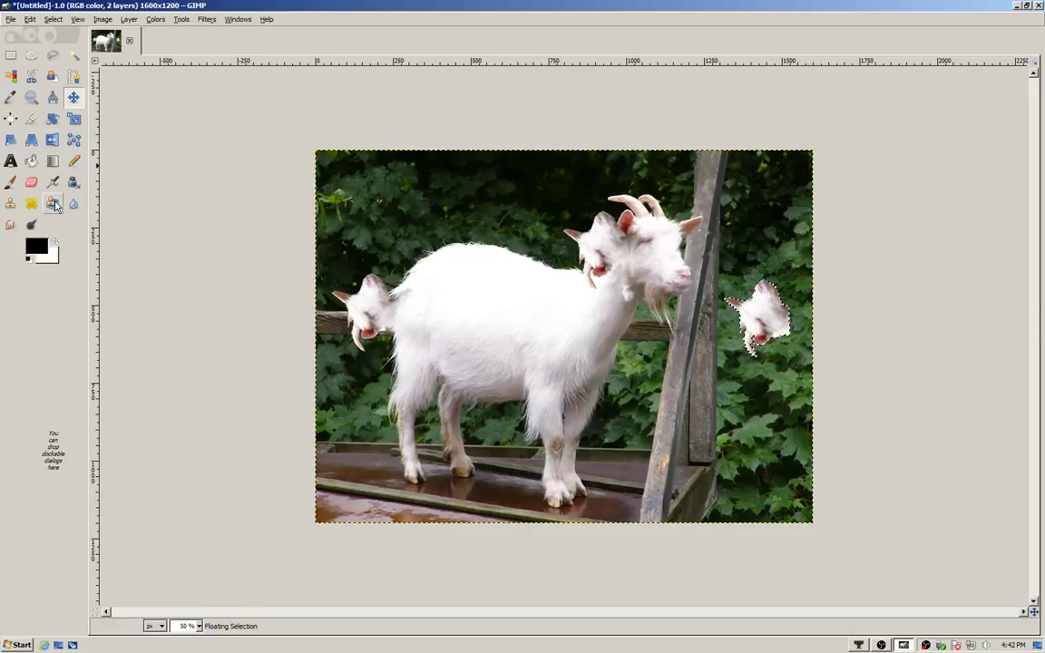
pyautogui.click(52, 119)
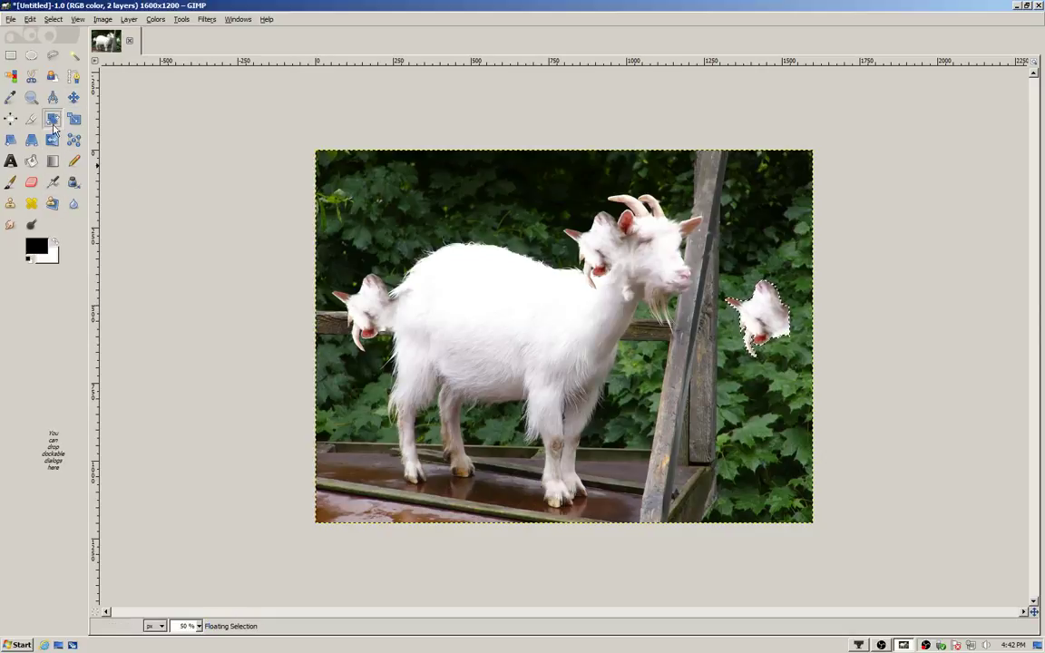
pyautogui.moveTo(703, 289)
pyautogui.mouseDown()
pyautogui.moveTo(717, 308)
pyautogui.moveTo(720, 356)
pyautogui.moveTo(677, 316)
pyautogui.mouseUp()
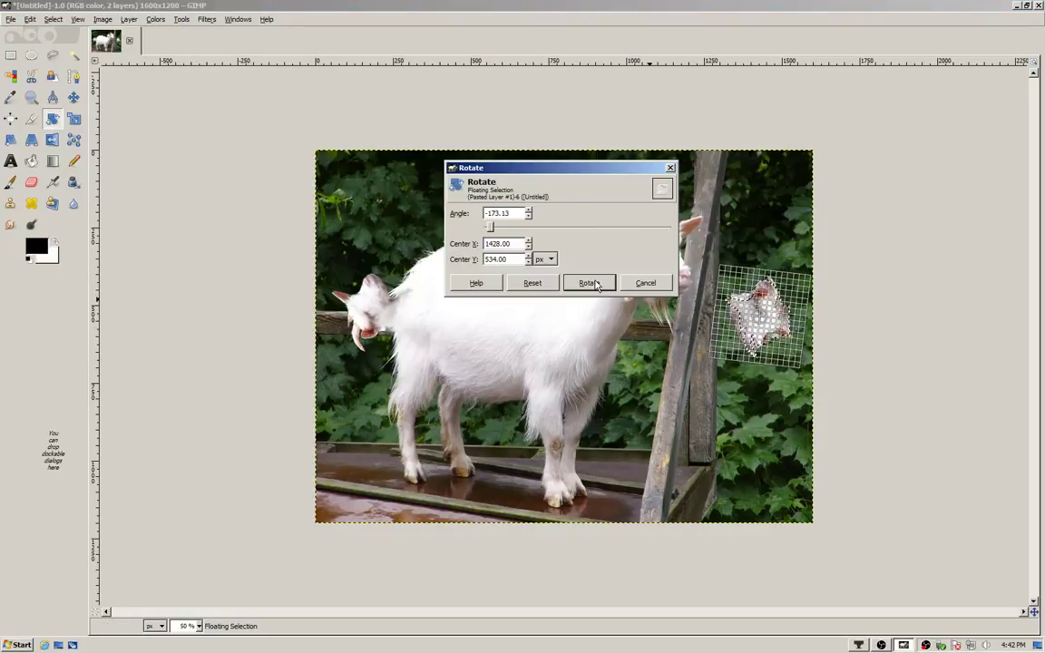
pyautogui.click(595, 281)
pyautogui.click(73, 97)
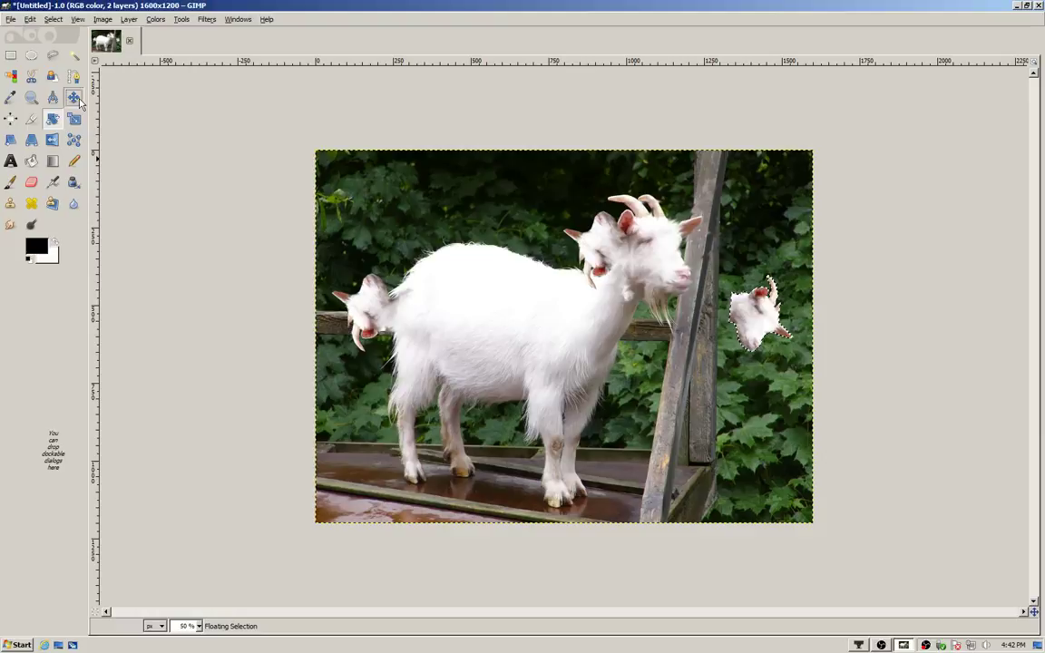
# - Nudge the rotated head toward the post and stack a second copy above it
pyautogui.moveTo(766, 337)
pyautogui.mouseDown()
pyautogui.moveTo(743, 283)
pyautogui.moveTo(735, 354)
pyautogui.mouseUp()
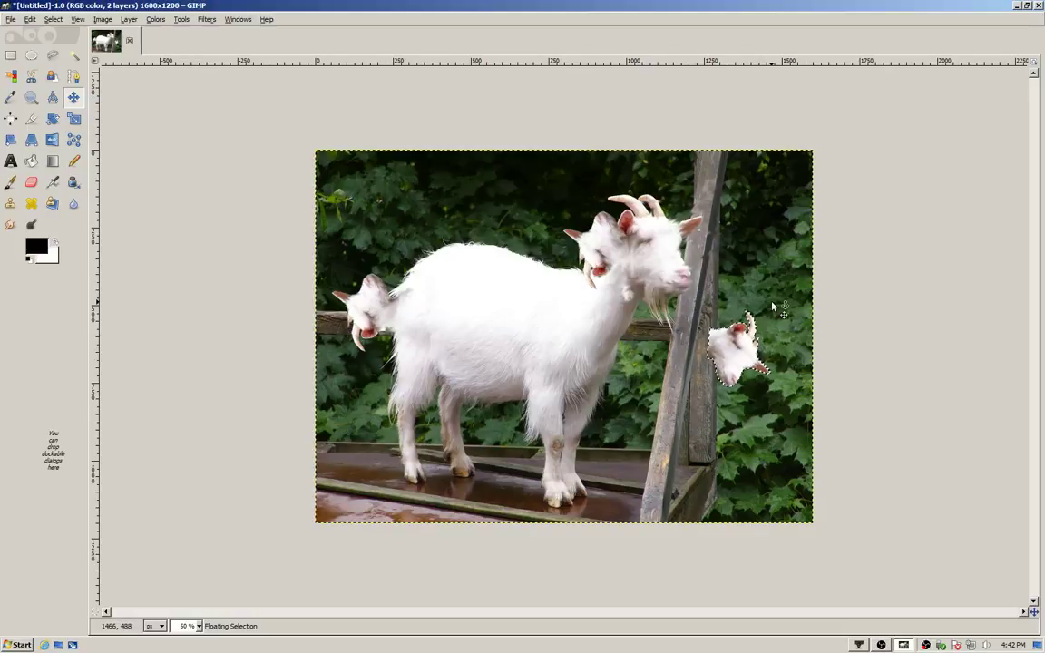
pyautogui.hotkey('ctrl', 'c')
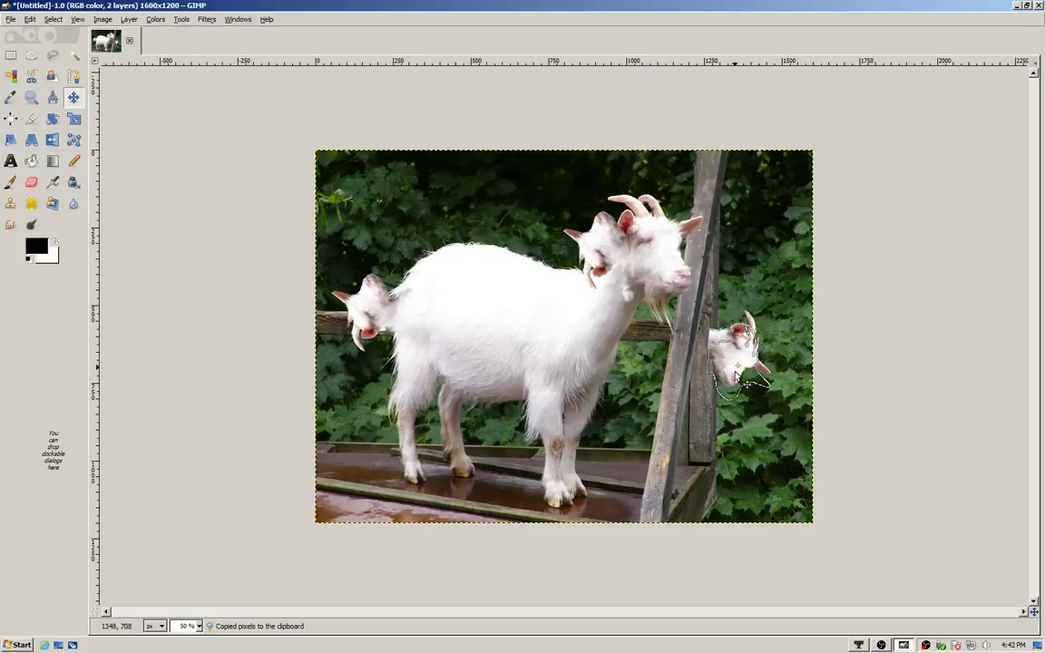
pyautogui.hotkey('ctrl', 'v')
pyautogui.moveTo(738, 376); pyautogui.dragTo(740, 294)
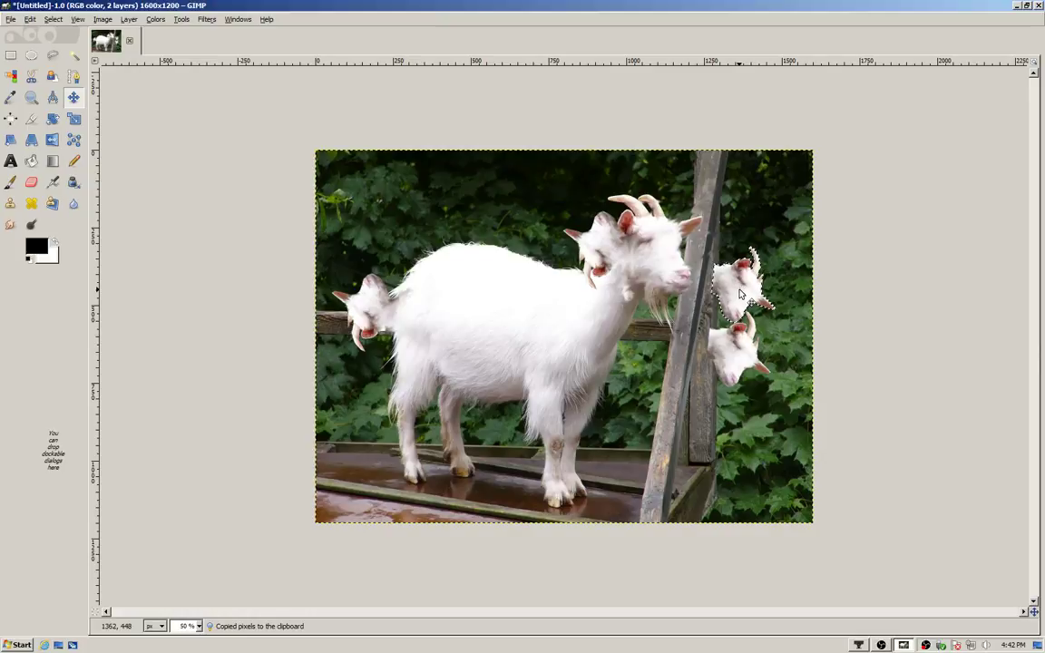
# - Paste a third head copy higher by the fence post and anchor it
pyautogui.hotkey('ctrl', 'v')
pyautogui.moveTo(740, 294)
pyautogui.mouseDown()
pyautogui.moveTo(758, 240)
pyautogui.moveTo(754, 213)
pyautogui.mouseUp()
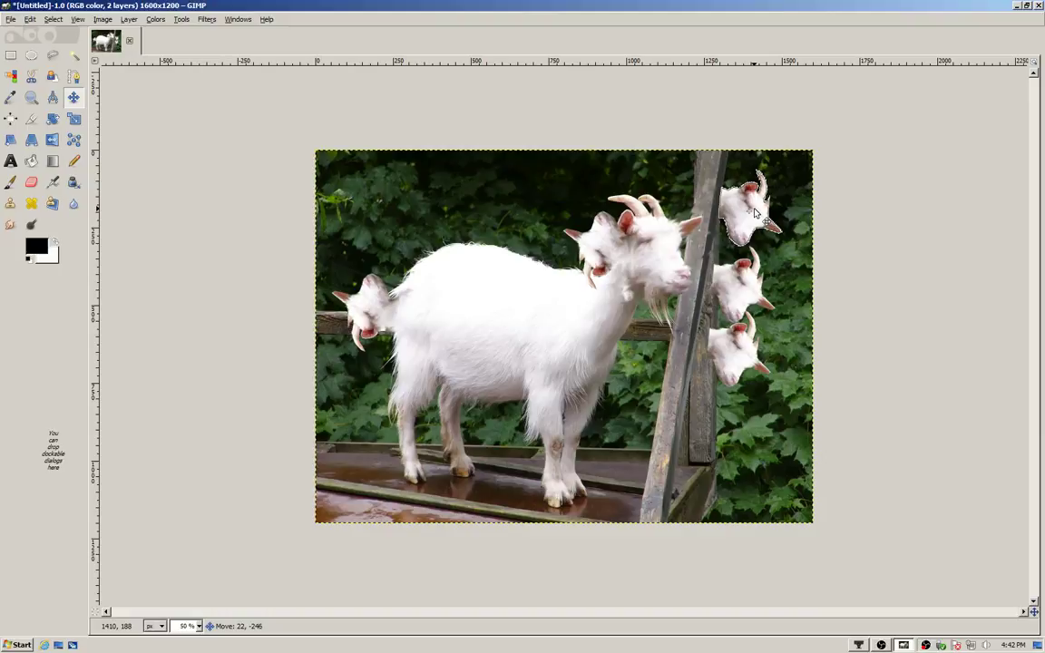
pyautogui.click(754, 213)
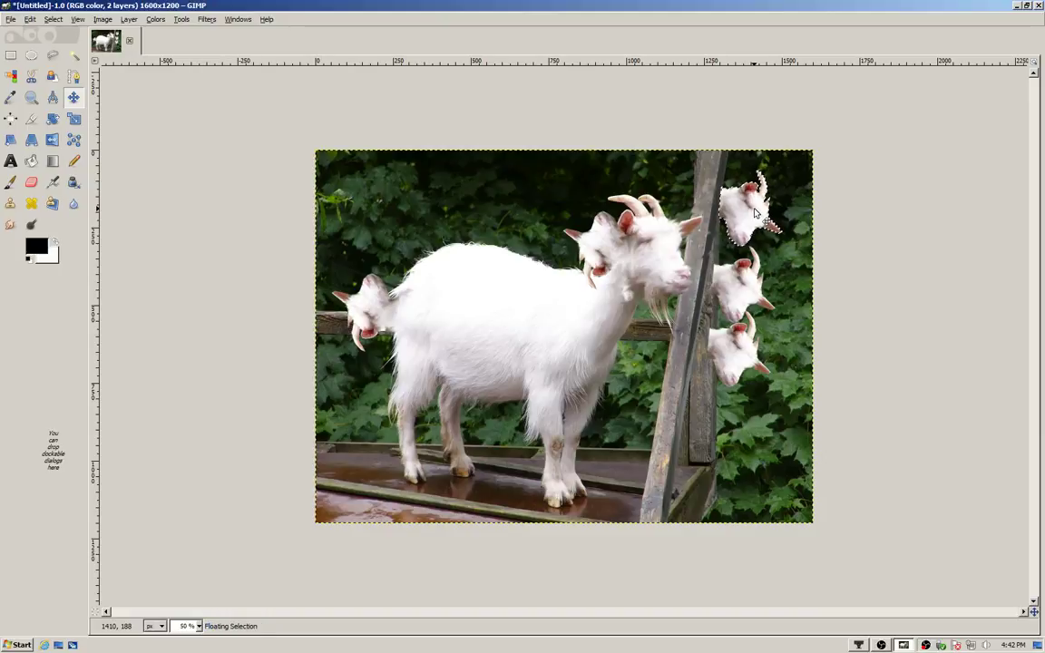
pyautogui.click(11, 227)
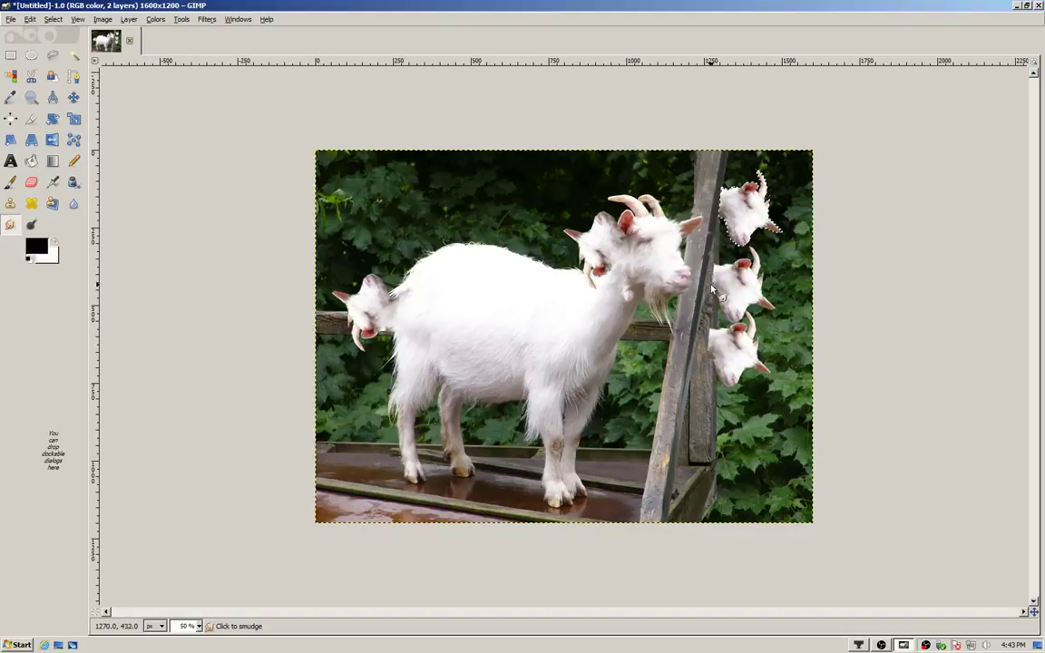
pyautogui.click(73, 97)
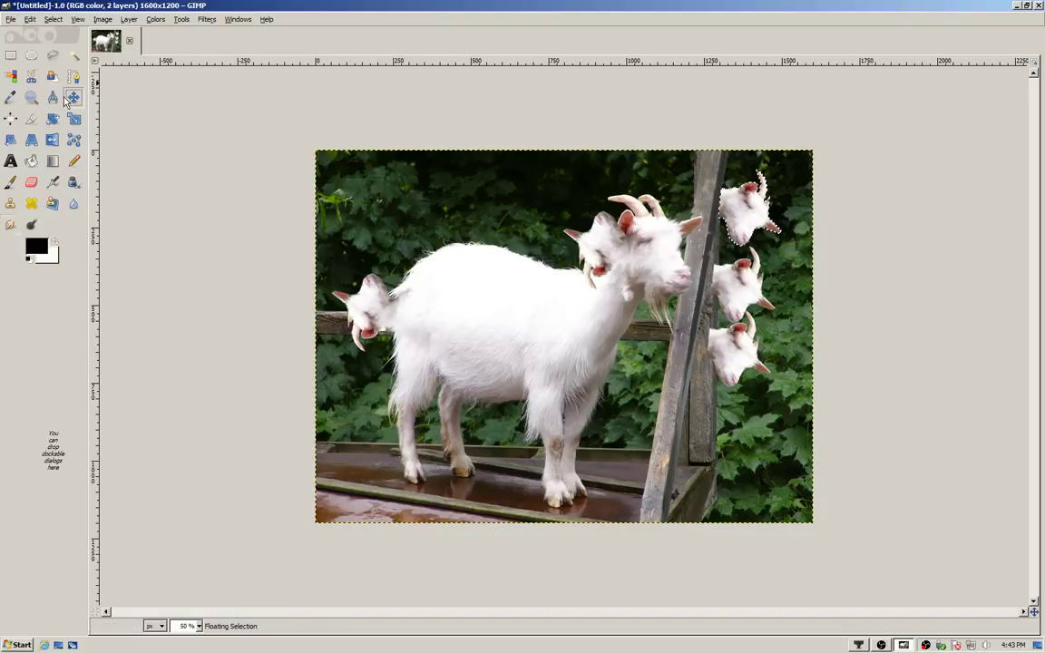
pyautogui.click(394, 203)
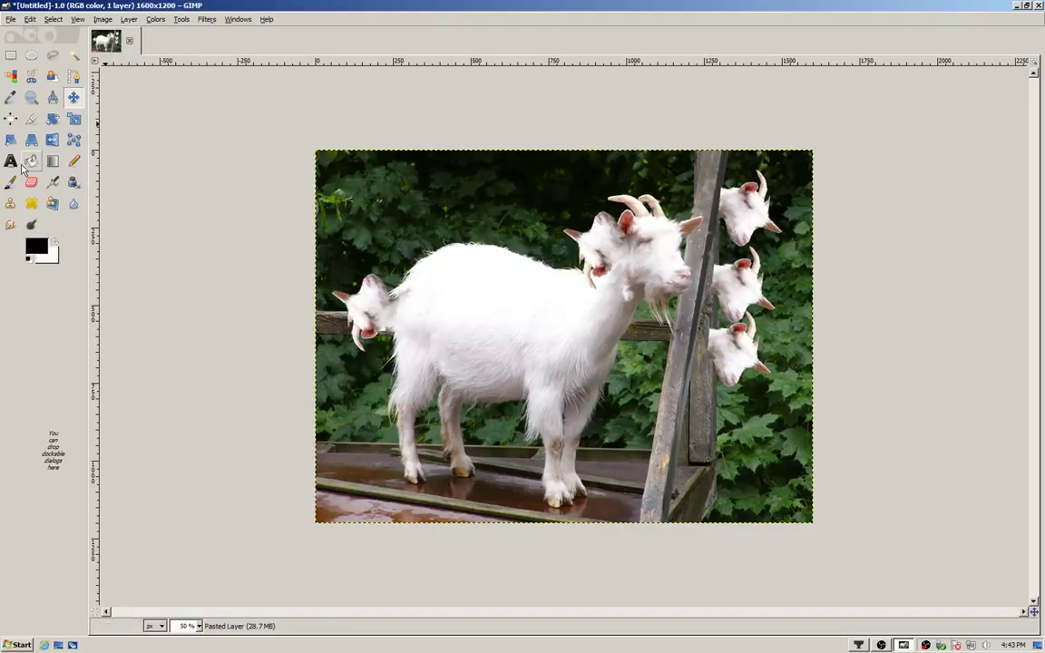
# - Smudge the stacked fence-post heads' edges and the left head's join with the body
pyautogui.click(10, 224)
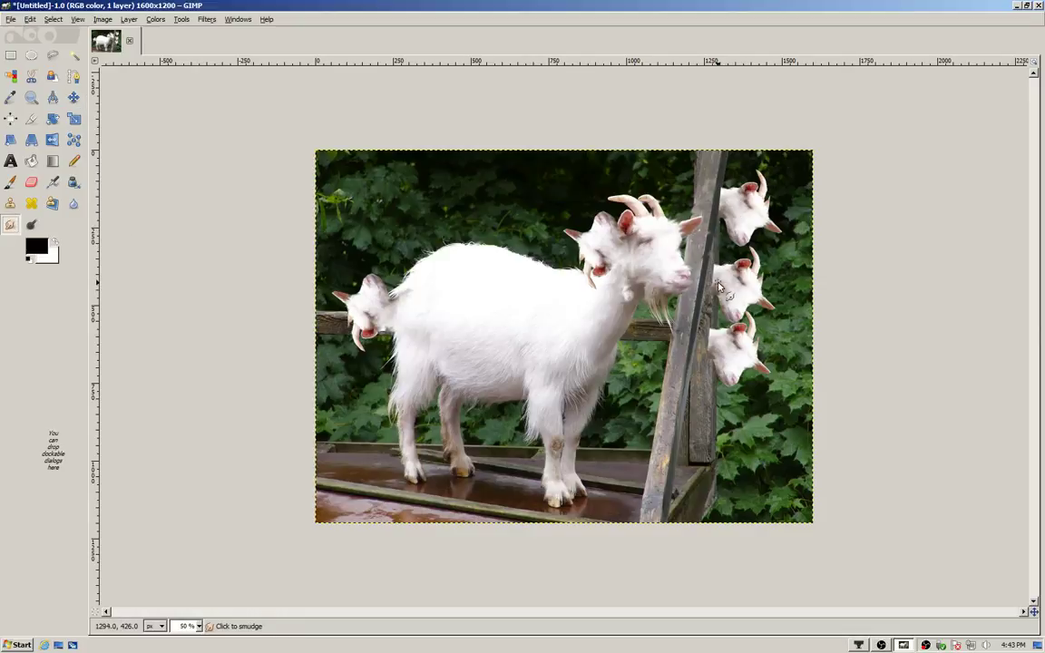
pyautogui.moveTo(707, 276); pyautogui.dragTo(715, 290)
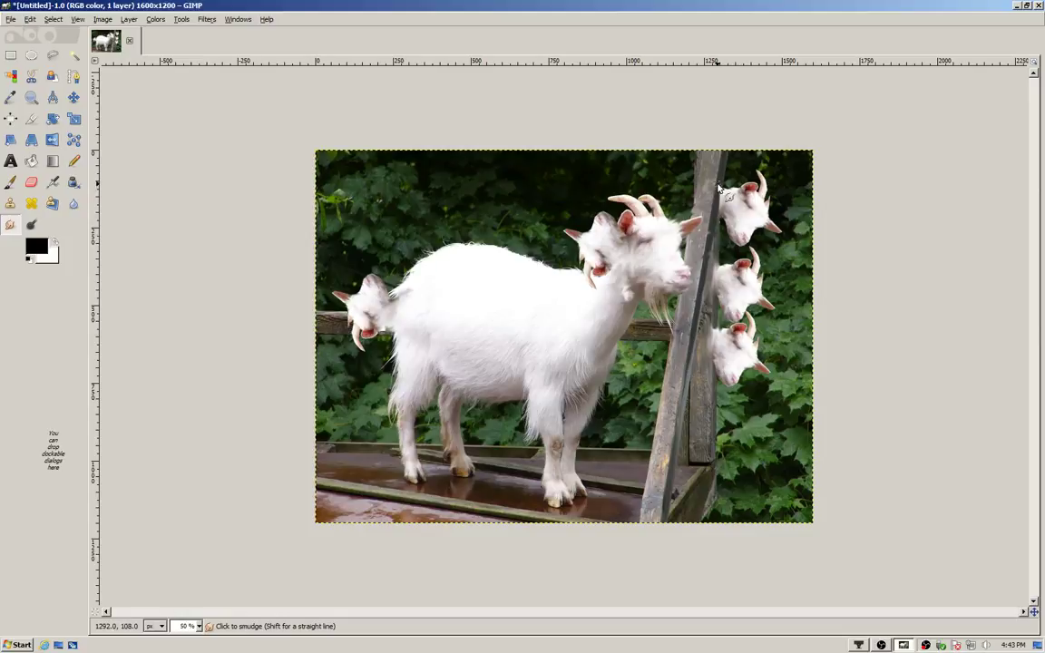
pyautogui.moveTo(723, 203); pyautogui.dragTo(723, 243)
pyautogui.moveTo(731, 195); pyautogui.dragTo(709, 233)
pyautogui.moveTo(732, 174); pyautogui.dragTo(721, 189)
pyautogui.moveTo(413, 295); pyautogui.dragTo(393, 309)
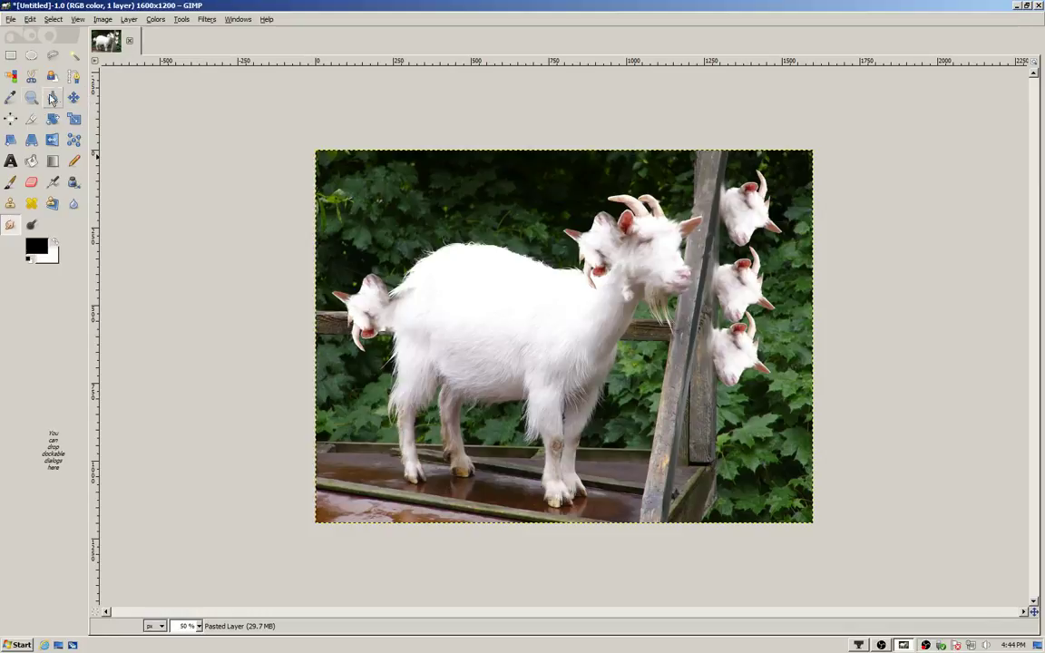
# - Make a false-start Free Select outline near the left head, then reselect Free Select
pyautogui.click(53, 55)
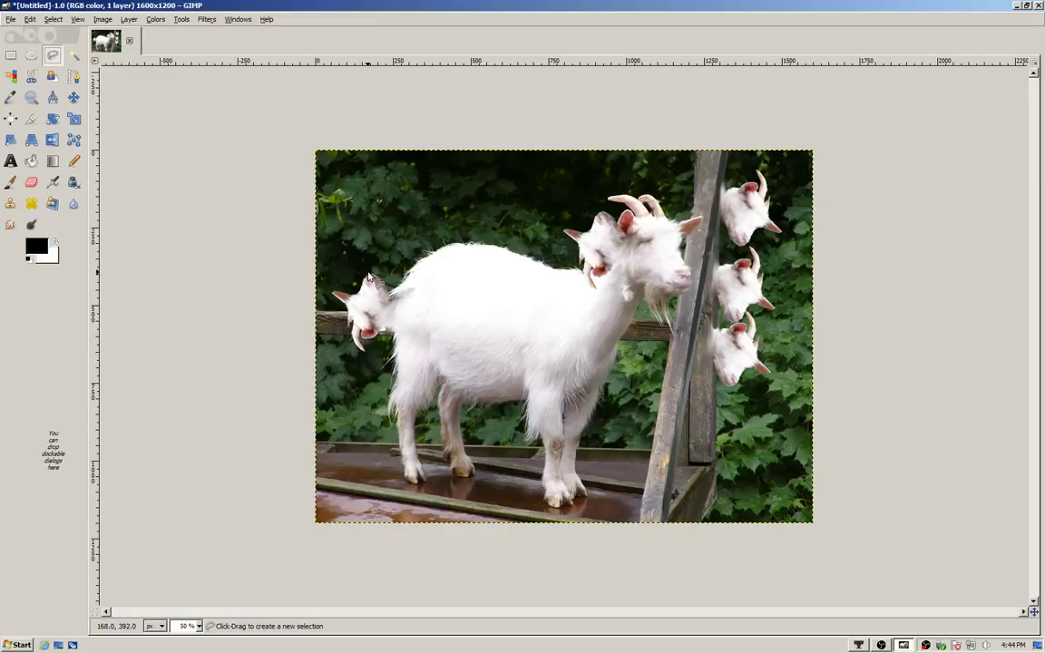
pyautogui.click(362, 334)
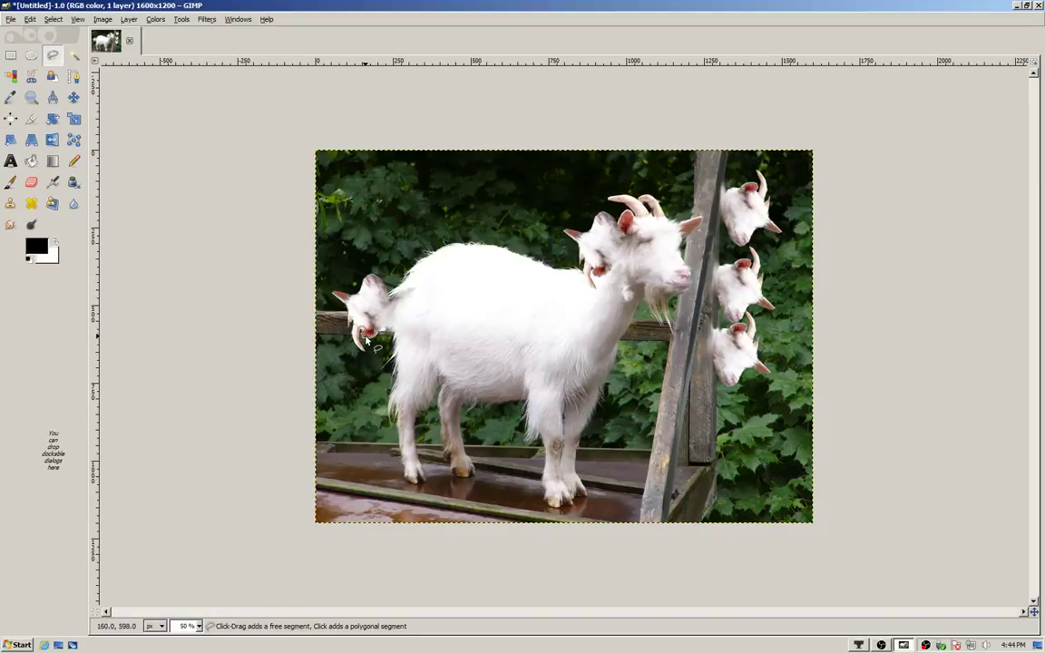
pyautogui.click(73, 203)
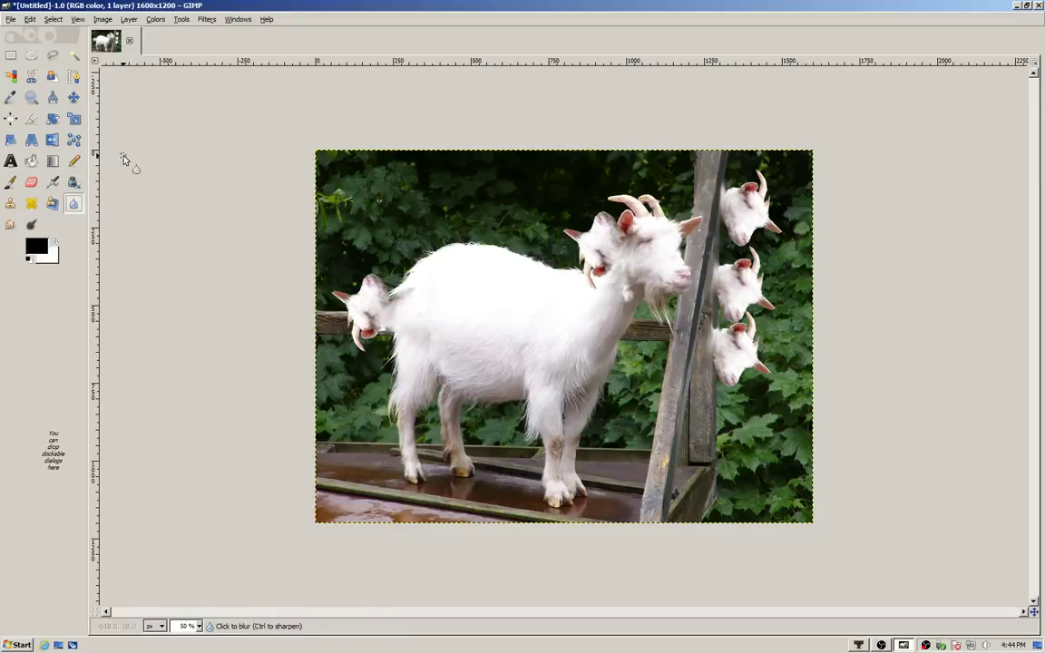
pyautogui.click(53, 54)
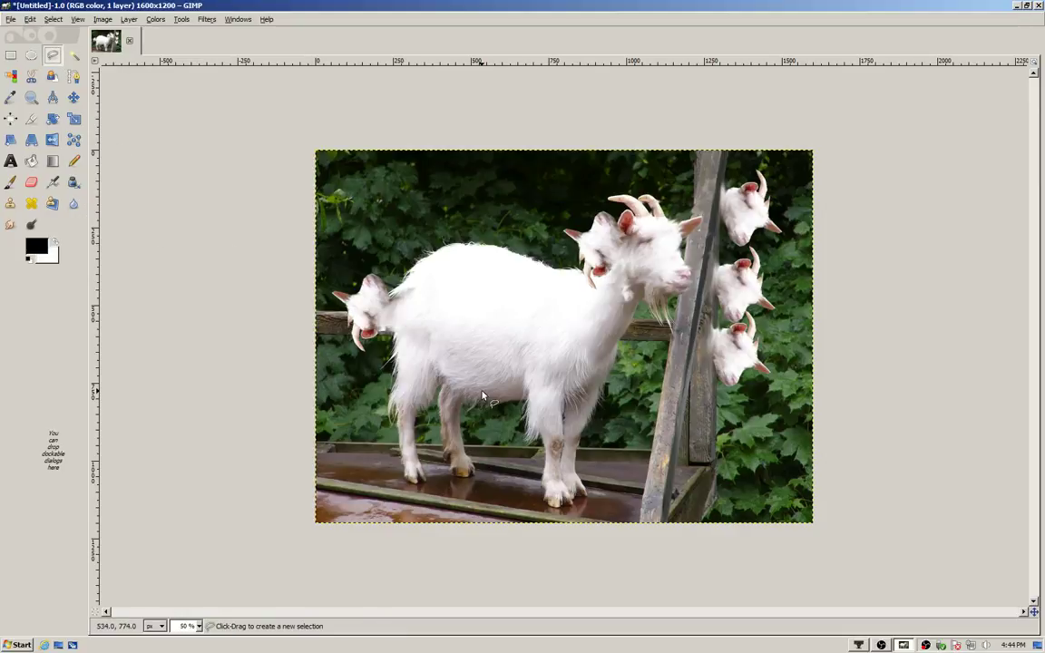
# - Outline the inner hind leg down and around the hoof, closing the selection
pyautogui.click(440, 395)
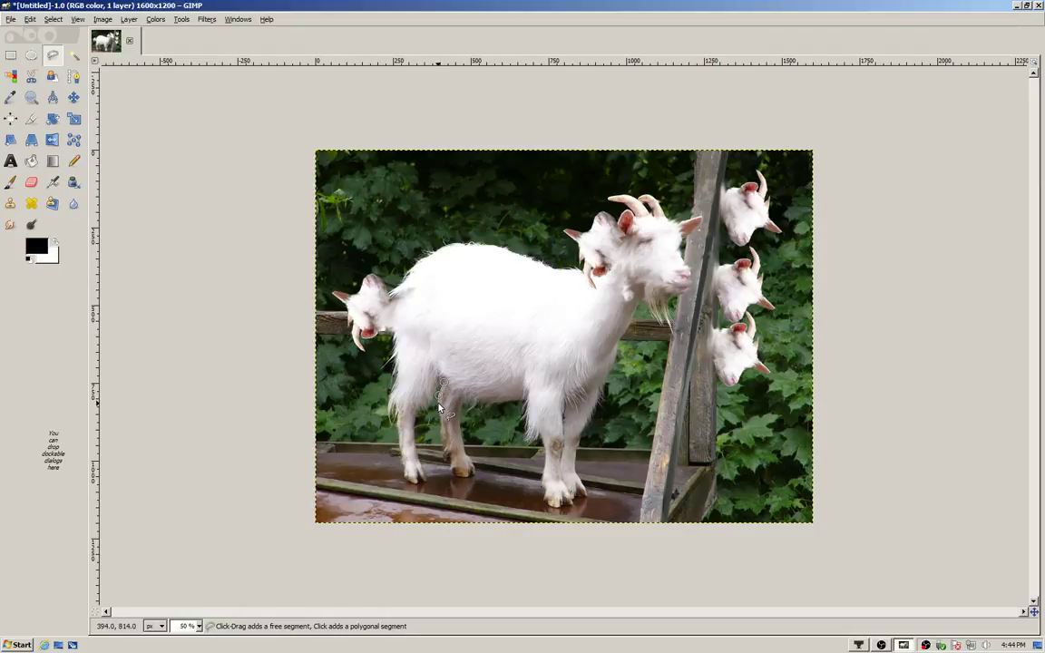
pyautogui.click(439, 410)
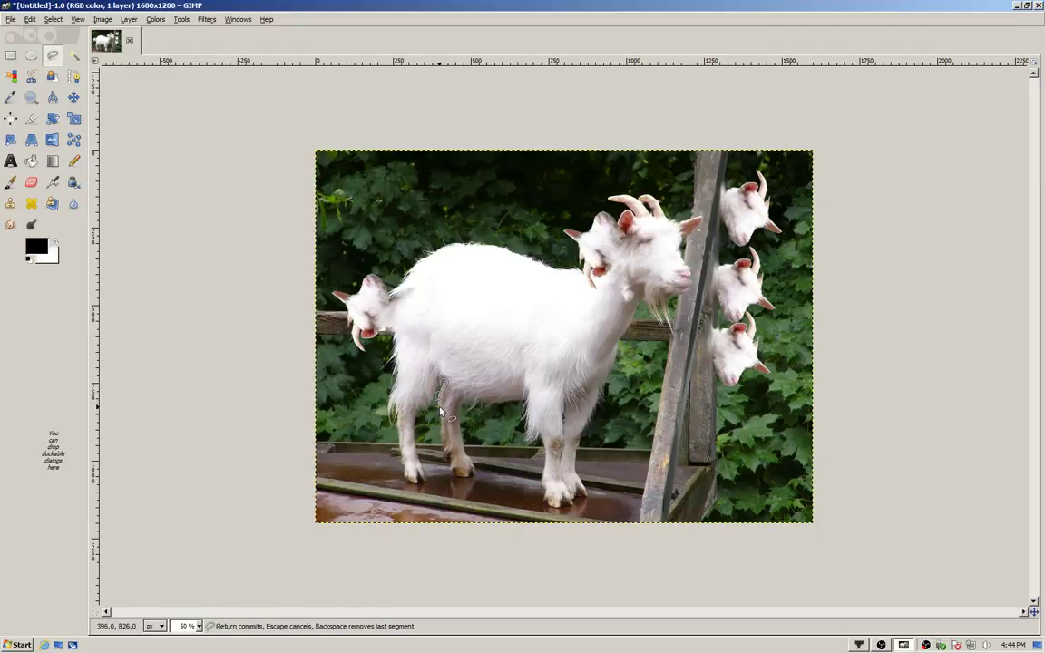
pyautogui.click(443, 452)
pyautogui.click(449, 457)
pyautogui.click(453, 476)
pyautogui.click(476, 470)
pyautogui.click(443, 386)
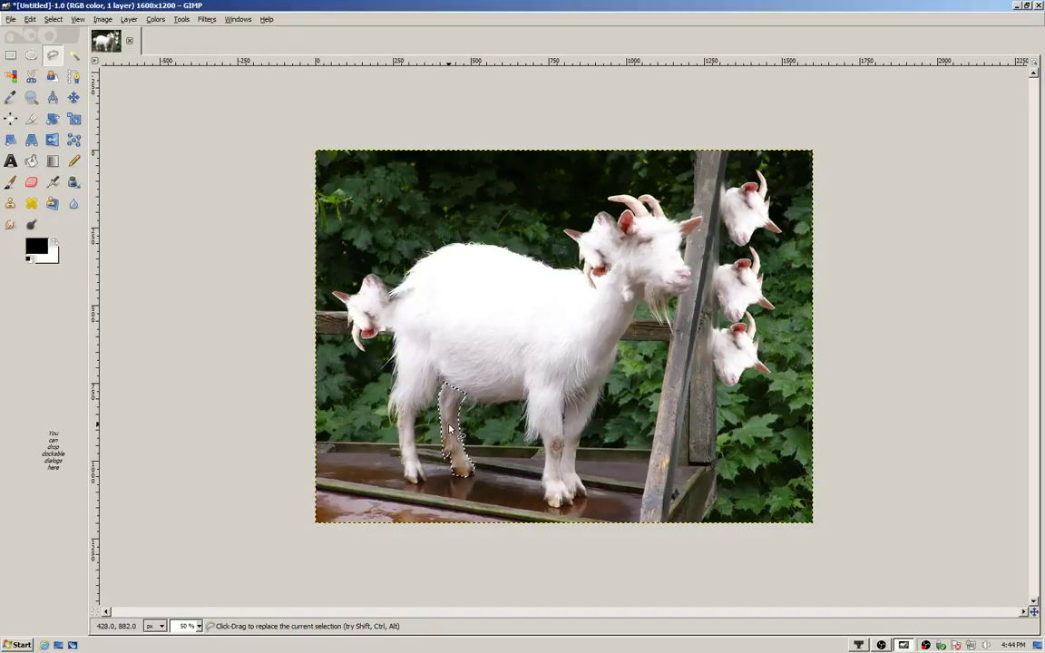
# - Copy and paste the selected leg, dragging copies upright along the goat's back
pyautogui.hotkey('ctrl', 'c')
pyautogui.hotkey('ctrl', 'v')
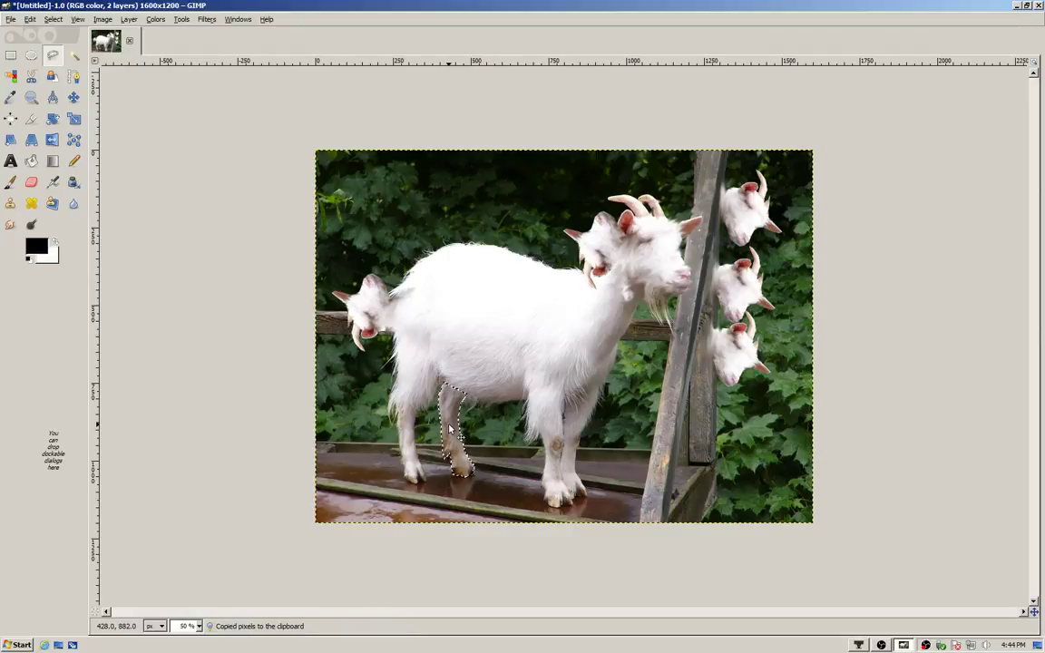
pyautogui.moveTo(450, 429)
pyautogui.mouseDown()
pyautogui.moveTo(535, 311)
pyautogui.moveTo(499, 443)
pyautogui.moveTo(483, 434)
pyautogui.moveTo(687, 272)
pyautogui.moveTo(620, 346)
pyautogui.moveTo(452, 240)
pyautogui.moveTo(462, 224)
pyautogui.moveTo(459, 232)
pyautogui.mouseUp()
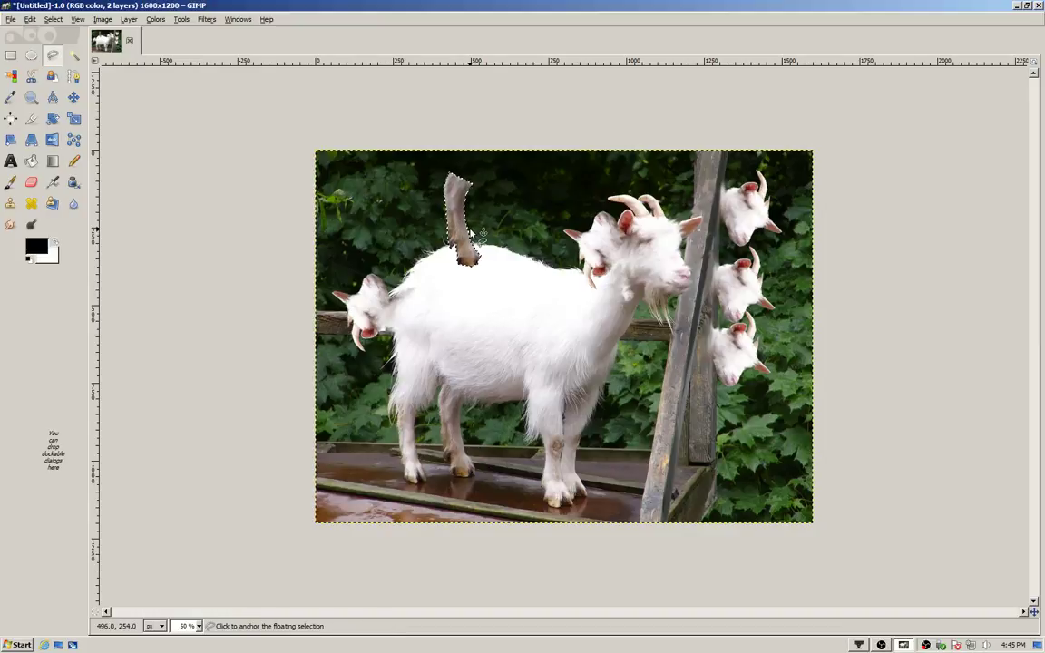
pyautogui.click(73, 98)
pyautogui.moveTo(458, 224)
pyautogui.mouseDown()
pyautogui.moveTo(518, 222)
pyautogui.moveTo(507, 224)
pyautogui.mouseUp()
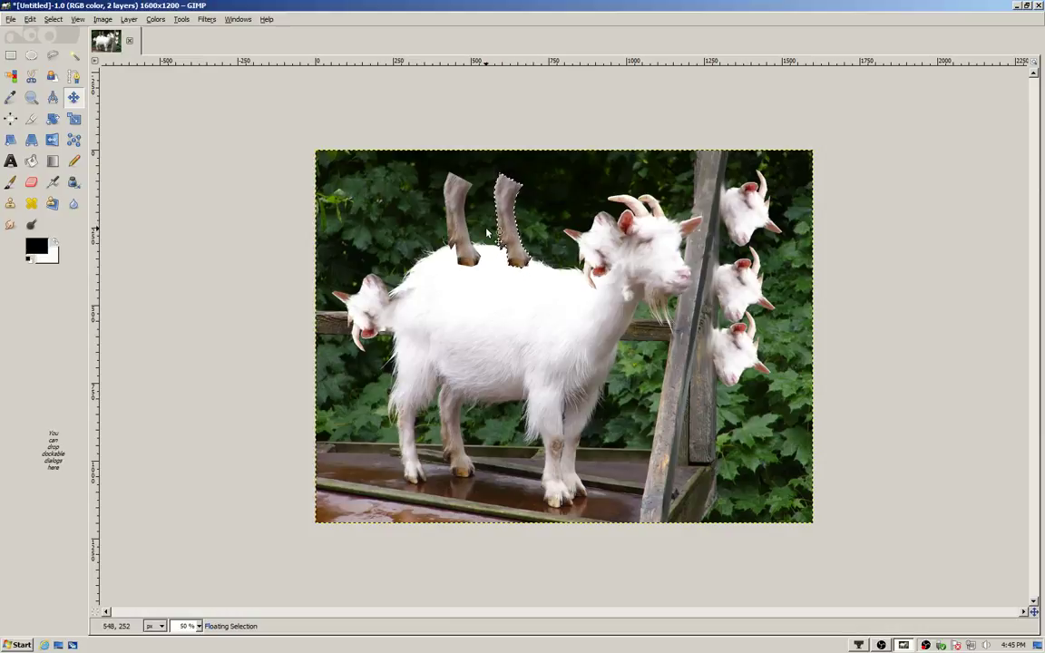
pyautogui.moveTo(509, 234)
pyautogui.mouseDown()
pyautogui.moveTo(439, 265)
pyautogui.moveTo(517, 283)
pyautogui.moveTo(503, 276)
pyautogui.mouseUp()
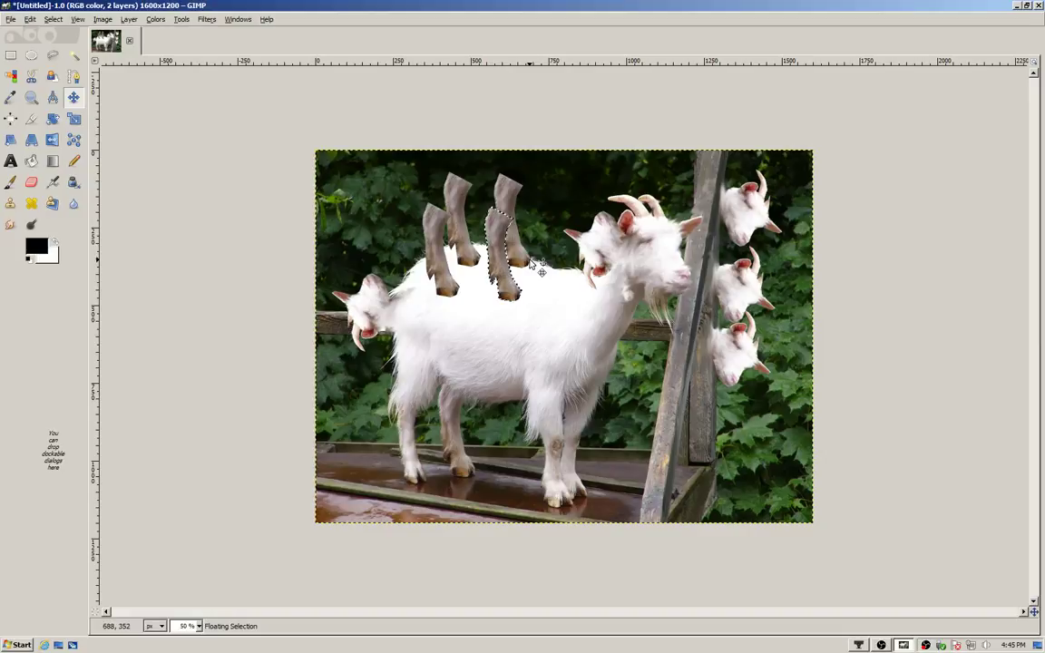
pyautogui.click(52, 55)
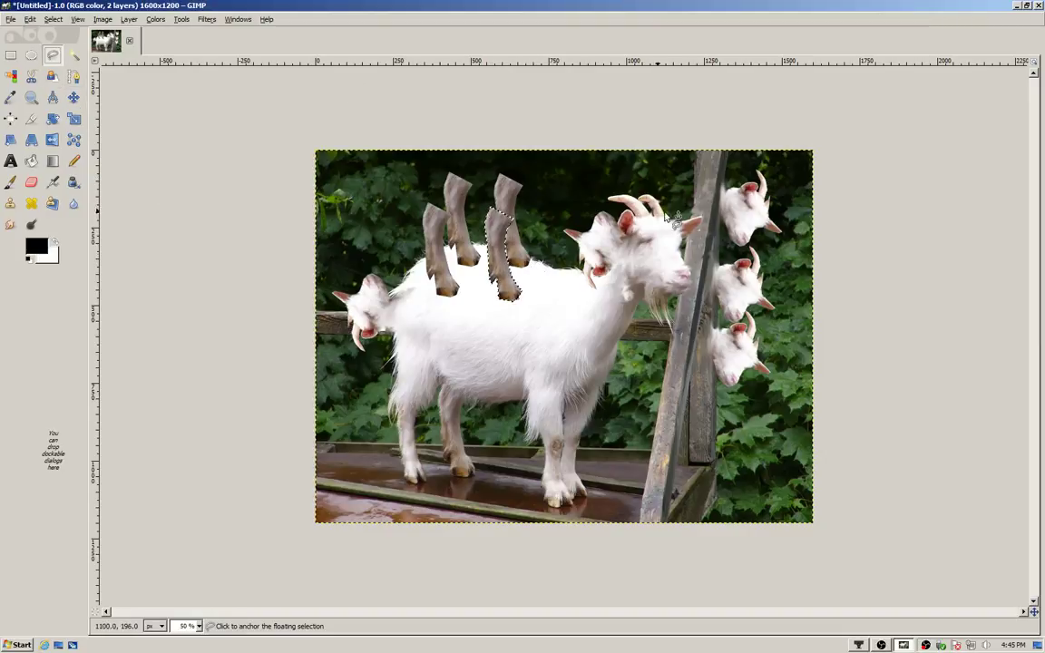
# - Anchor the last leg, then outline, copy and paste the small left goat head
pyautogui.click(655, 173)
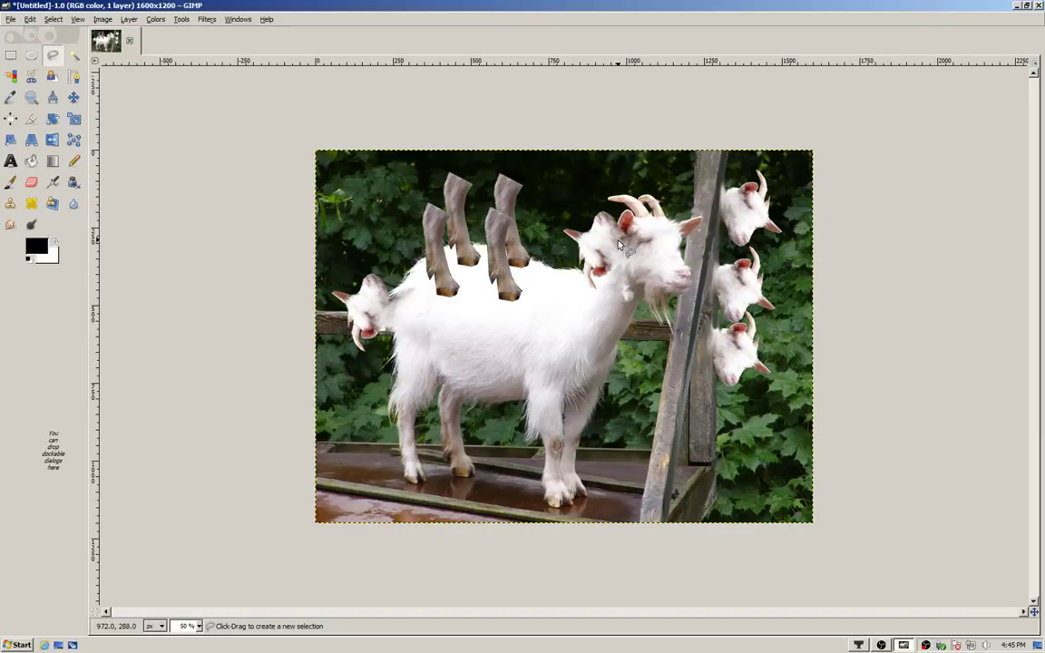
pyautogui.click(395, 334)
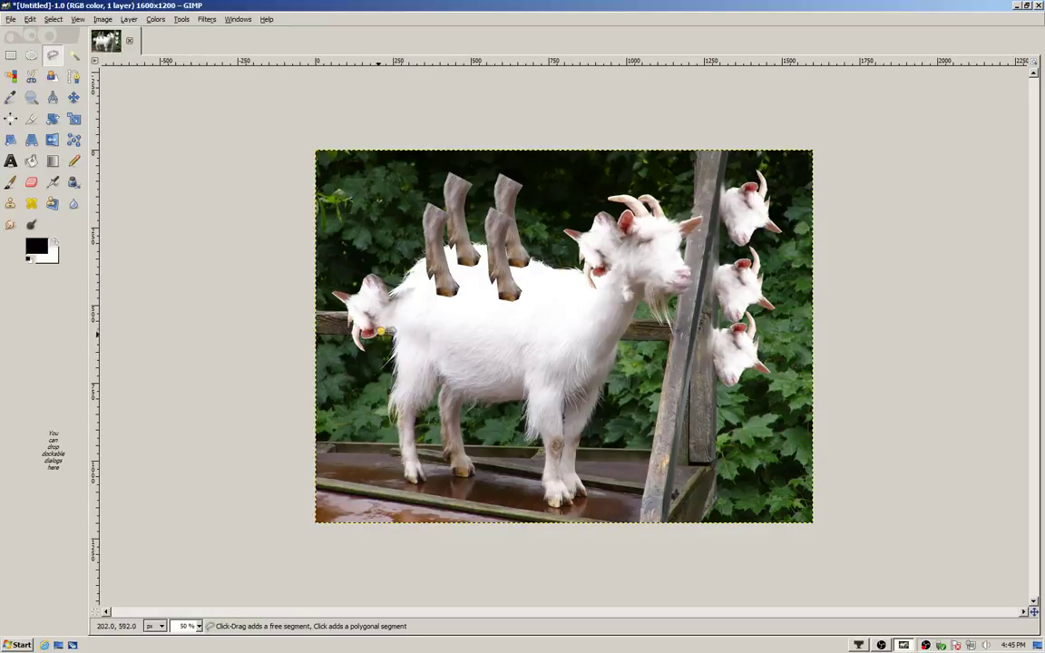
pyautogui.click(374, 341)
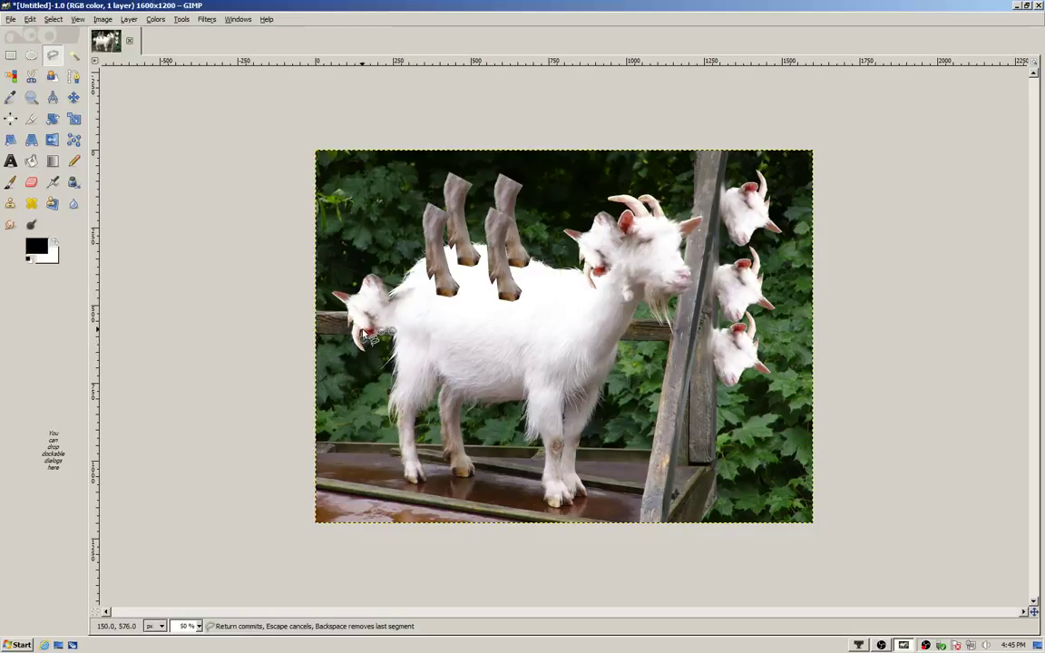
pyautogui.click(347, 311)
pyautogui.click(351, 295)
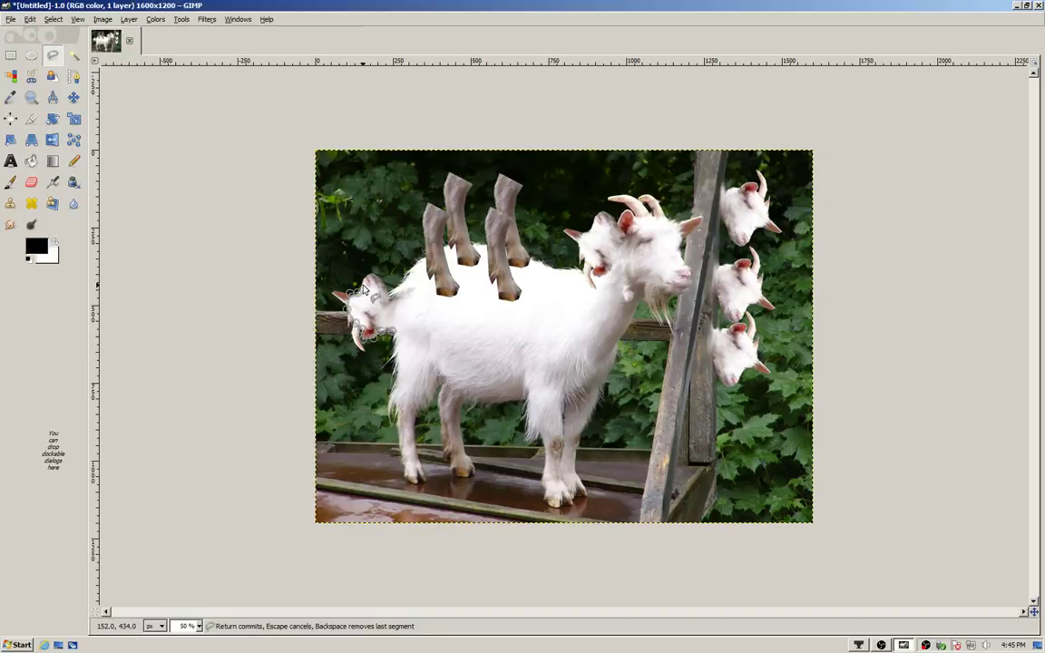
pyautogui.click(360, 287)
pyautogui.click(367, 280)
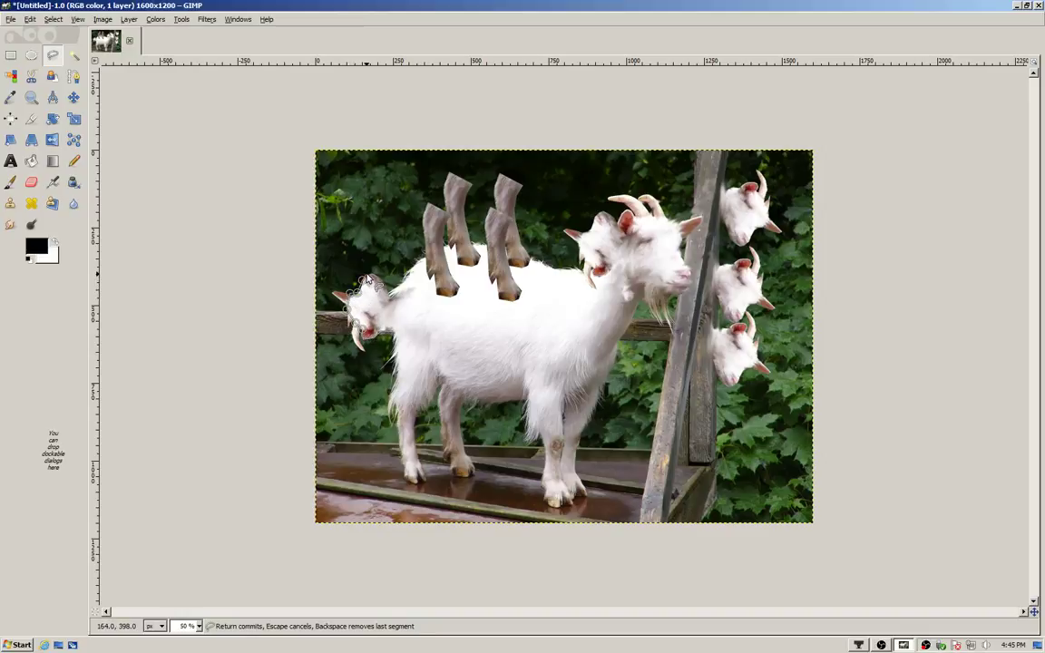
pyautogui.click(386, 289)
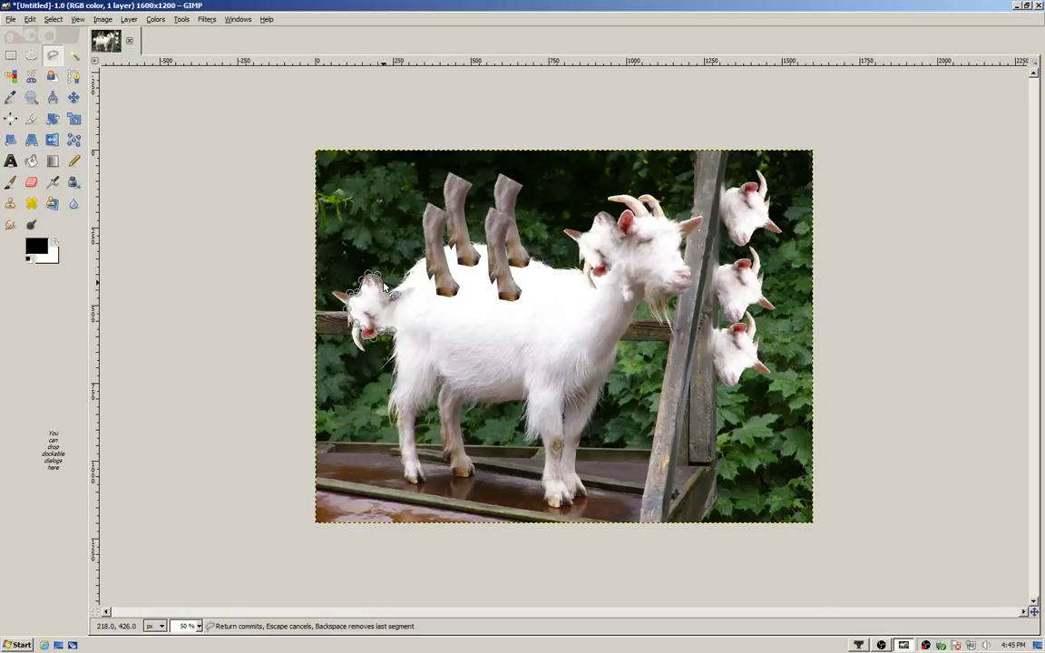
pyautogui.click(393, 331)
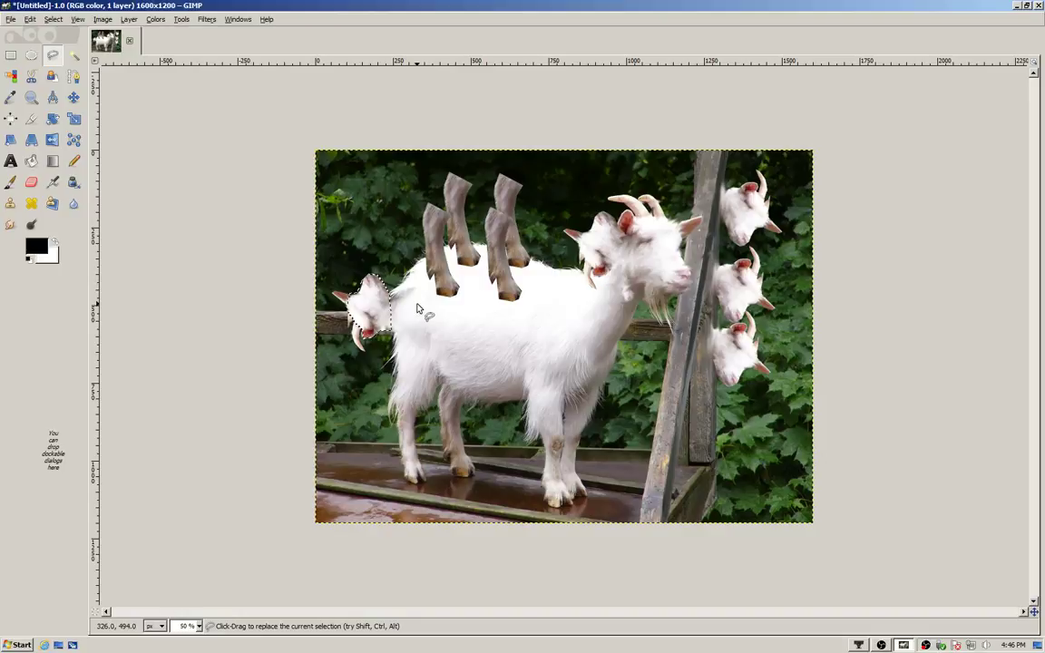
pyautogui.hotkey('ctrl', 'c')
pyautogui.hotkey('ctrl', 'v')
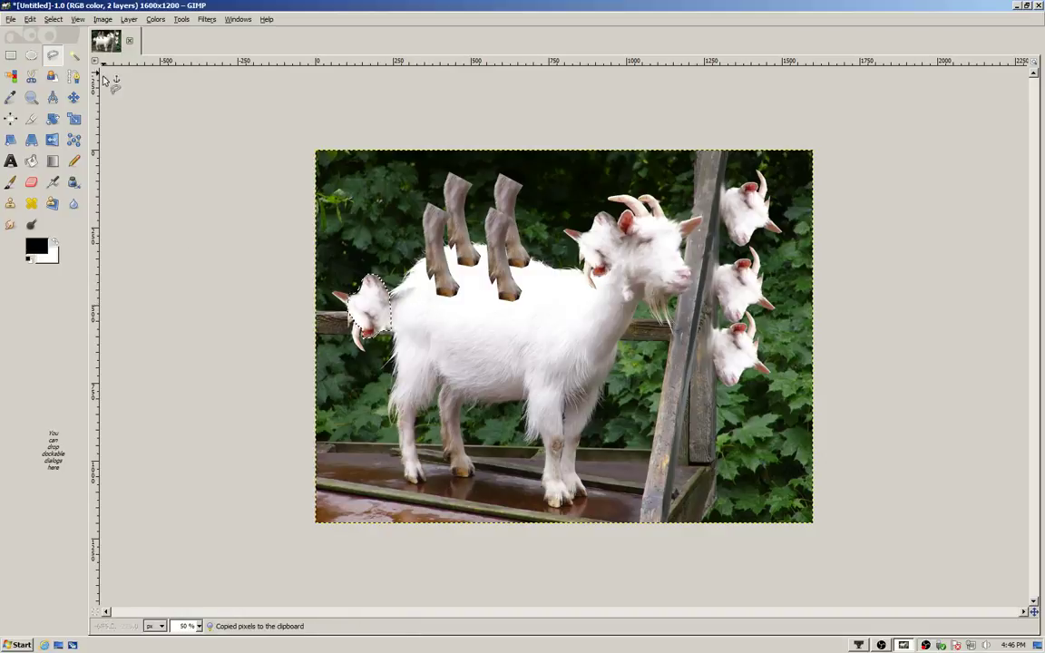
# - Drag the floating head copy near the top-left corner and rotate it a quarter turn
pyautogui.click(74, 98)
pyautogui.moveTo(378, 289)
pyautogui.mouseDown()
pyautogui.moveTo(433, 194)
pyautogui.moveTo(371, 192)
pyautogui.mouseUp()
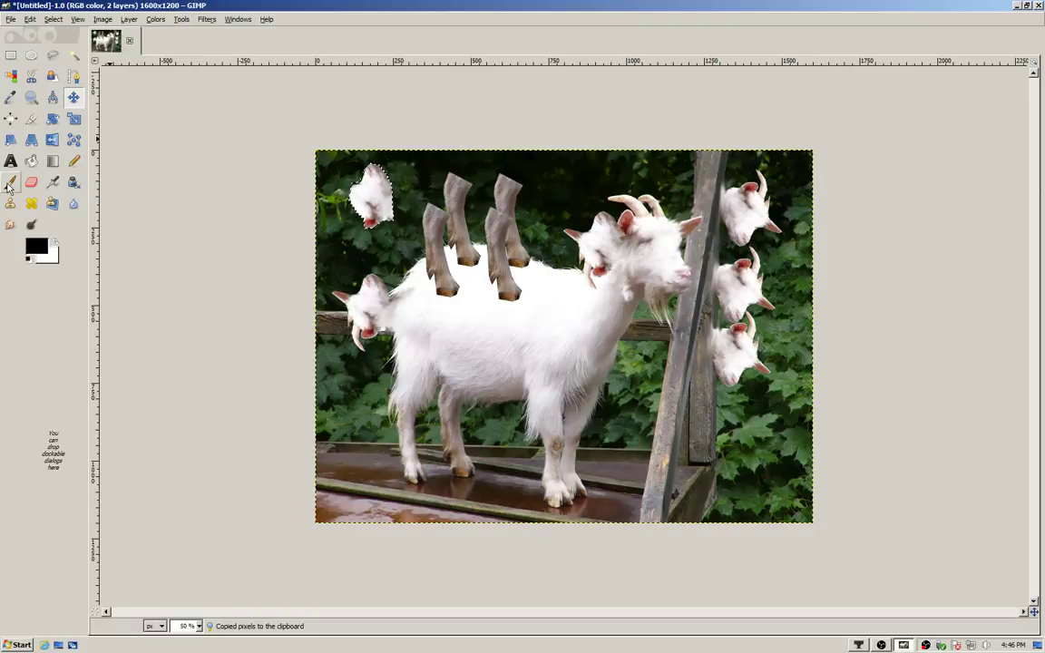
pyautogui.click(52, 118)
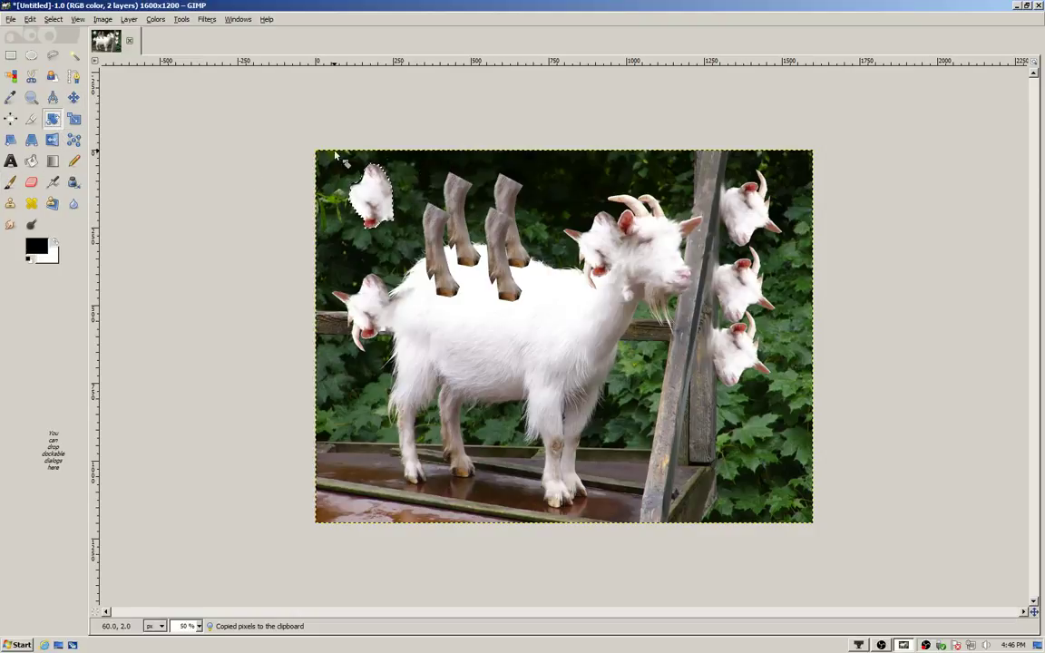
pyautogui.moveTo(338, 180)
pyautogui.mouseDown()
pyautogui.moveTo(372, 187)
pyautogui.moveTo(349, 172)
pyautogui.mouseUp()
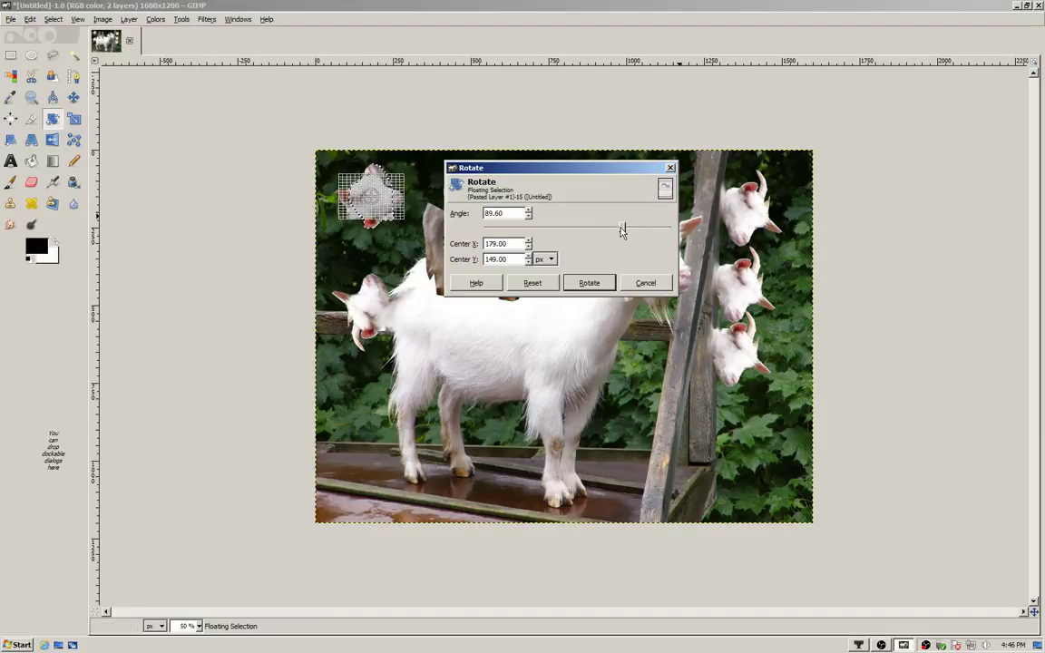
pyautogui.moveTo(622, 231); pyautogui.dragTo(624, 229)
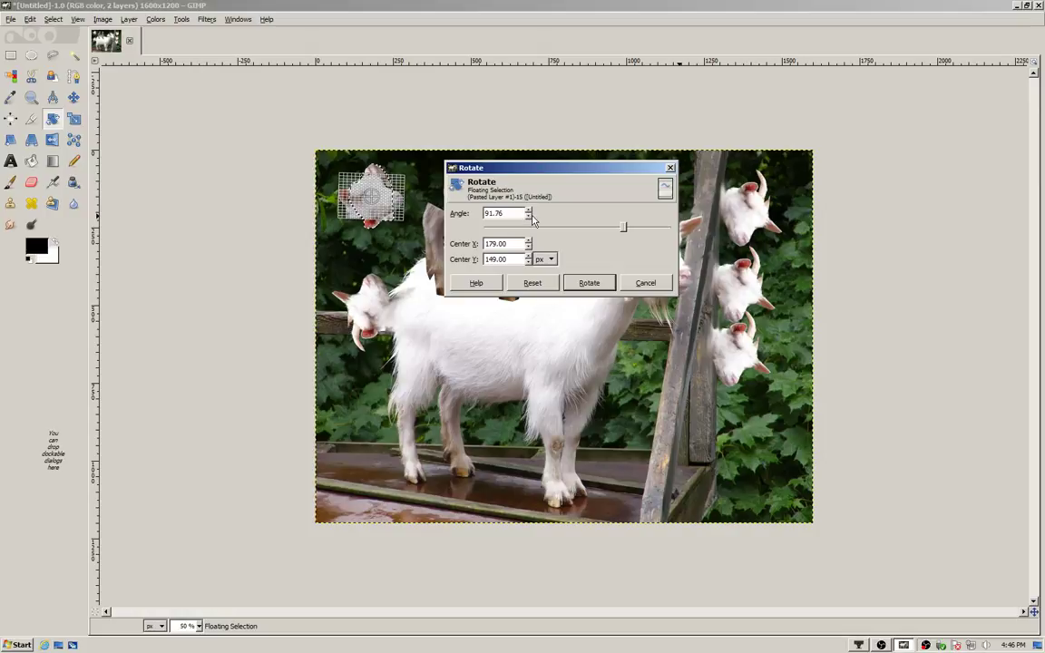
pyautogui.scroll(-9, 533, 218)
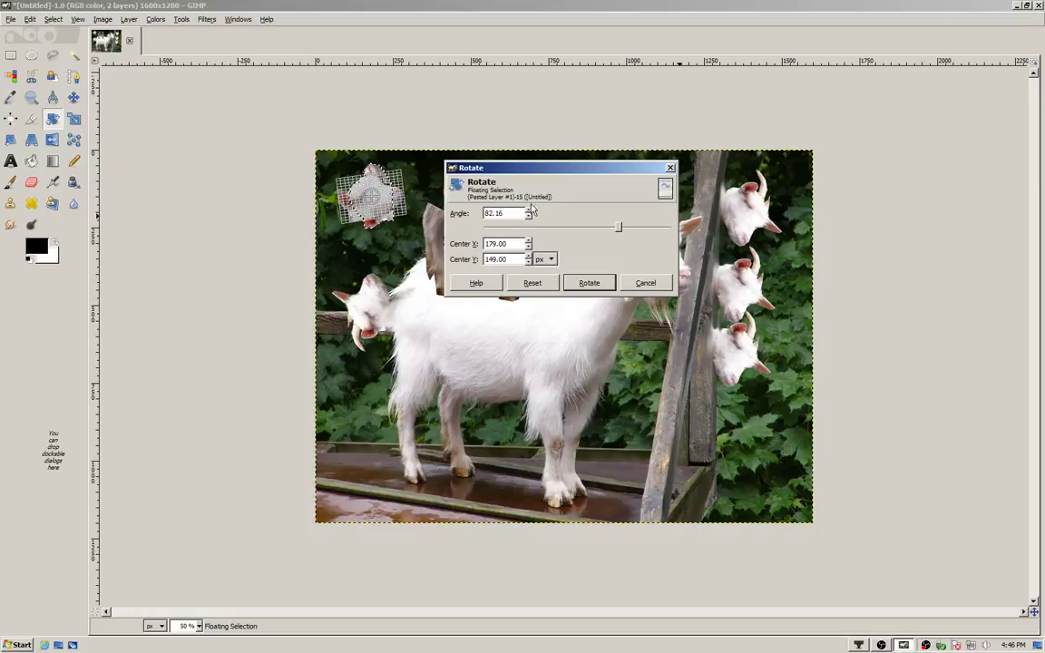
pyautogui.click(530, 209)
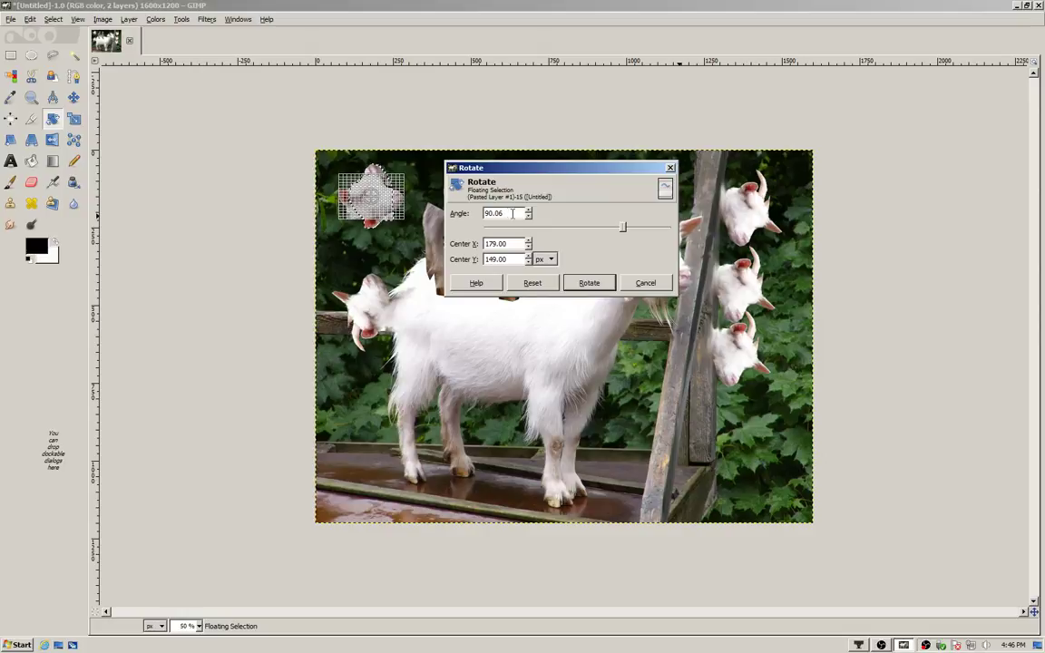
pyautogui.press('Return')
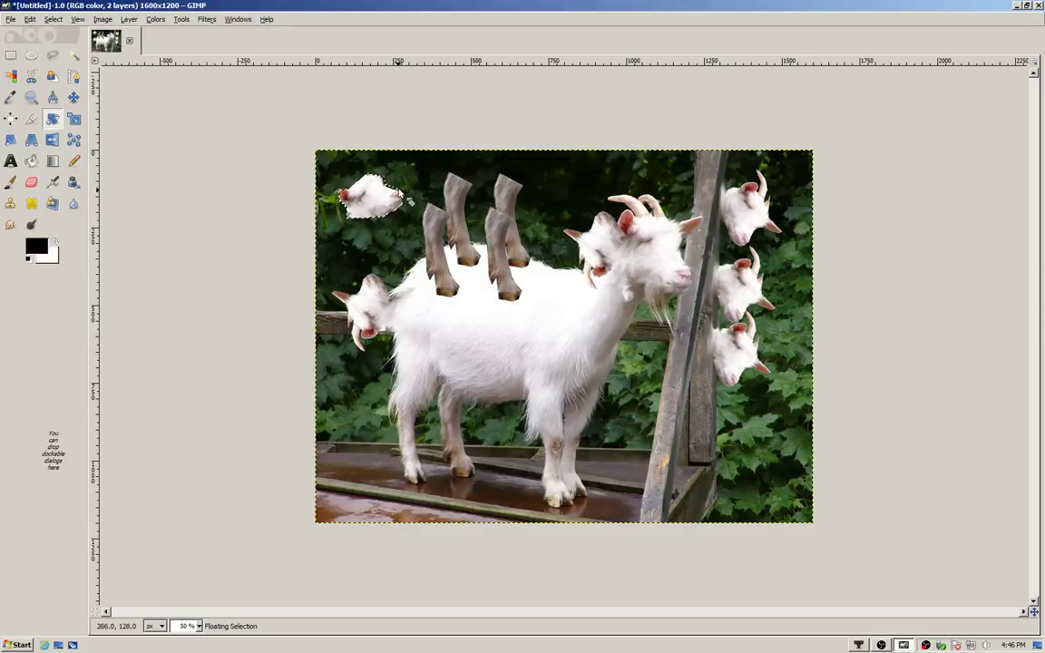
# - Place the sideways head atop the legs and scale it to about 444×292 pixels
pyautogui.click(73, 97)
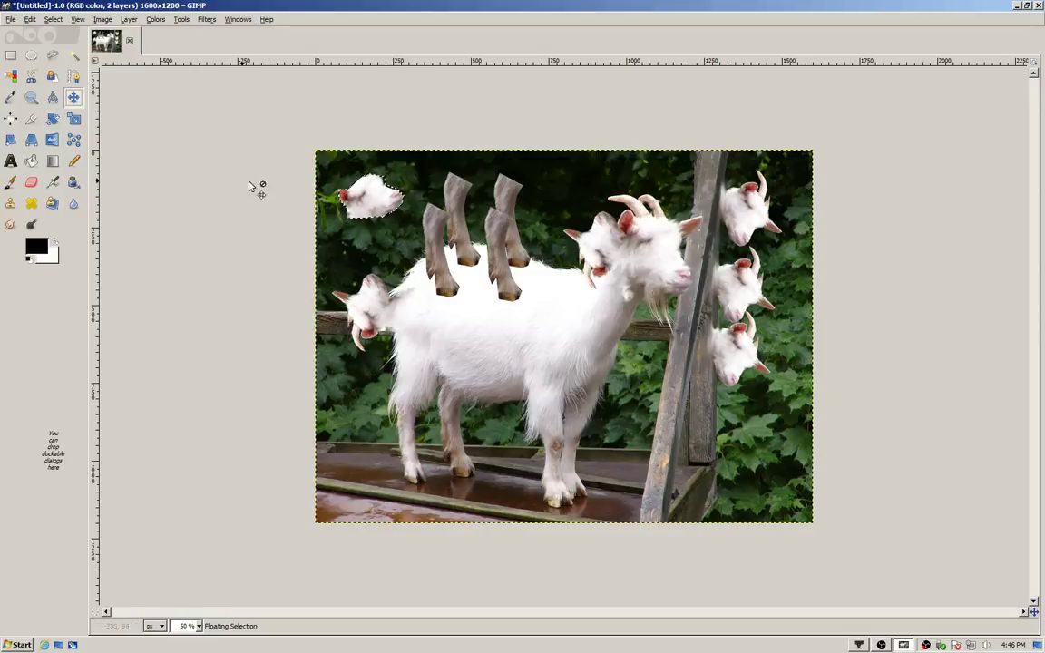
pyautogui.moveTo(374, 198); pyautogui.dragTo(470, 166)
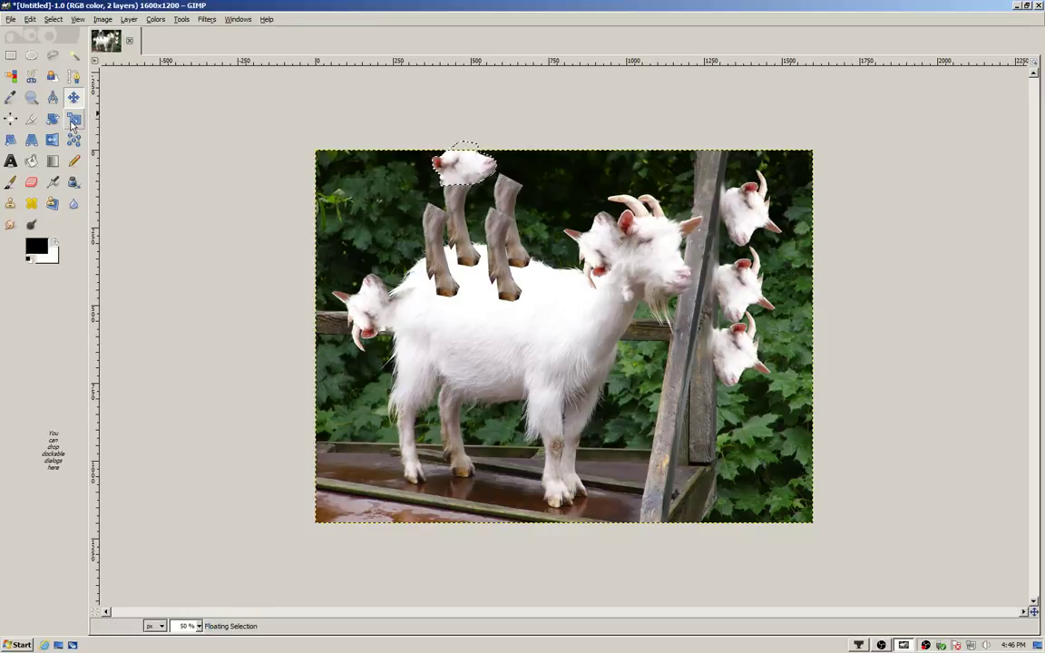
pyautogui.hotkey('shift', 't')
pyautogui.click(454, 164)
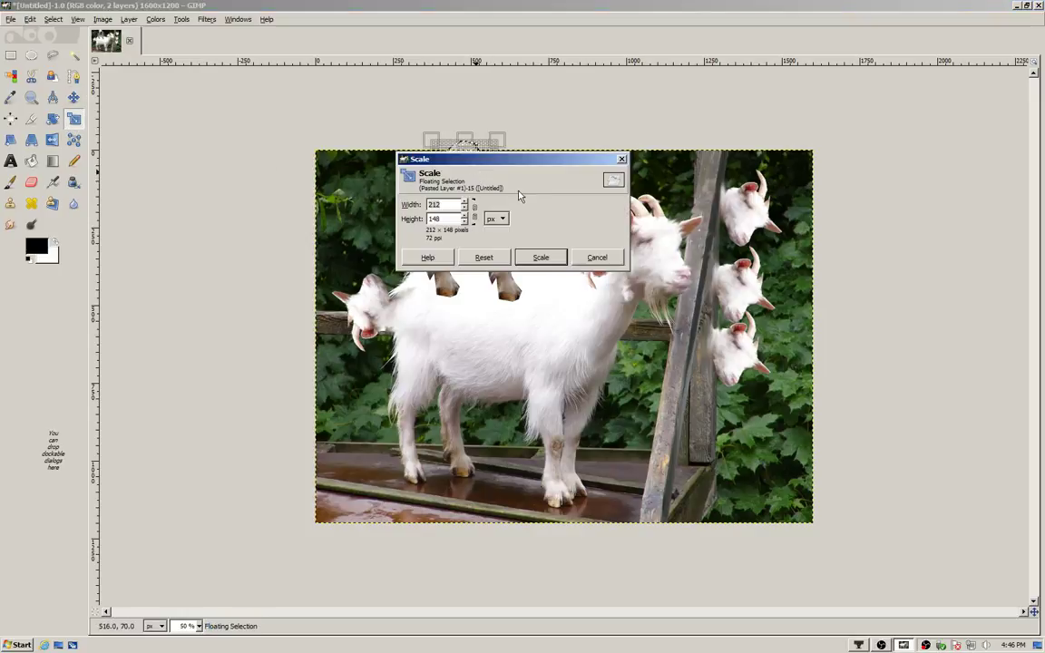
pyautogui.moveTo(472, 159); pyautogui.dragTo(400, 284)
pyautogui.moveTo(519, 205); pyautogui.dragTo(552, 234)
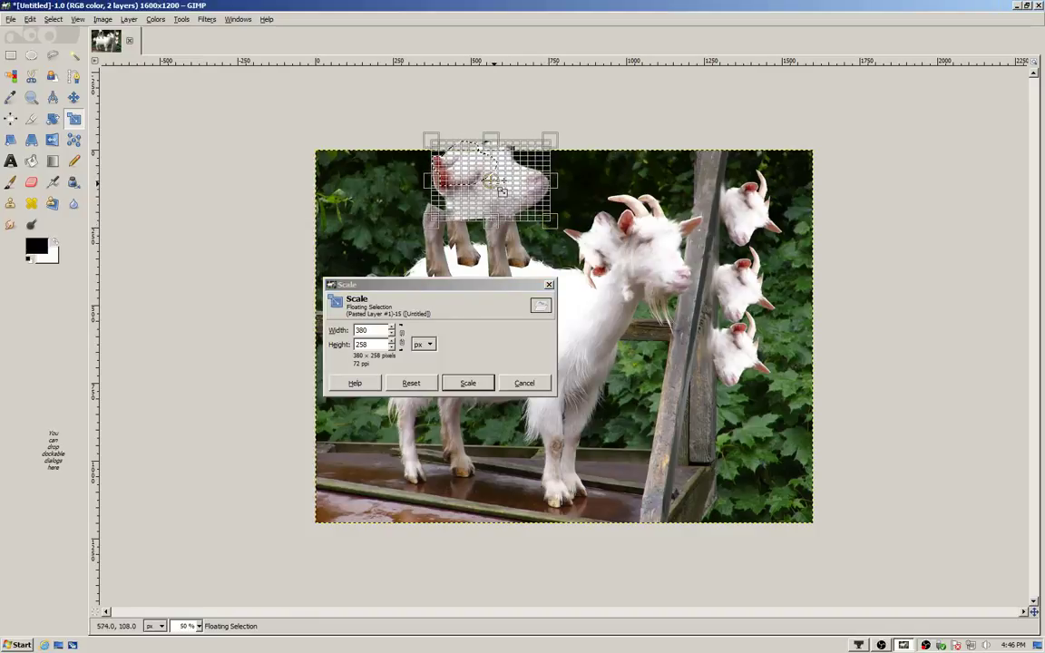
pyautogui.moveTo(562, 233)
pyautogui.mouseDown()
pyautogui.moveTo(483, 184)
pyautogui.moveTo(491, 191)
pyautogui.mouseUp()
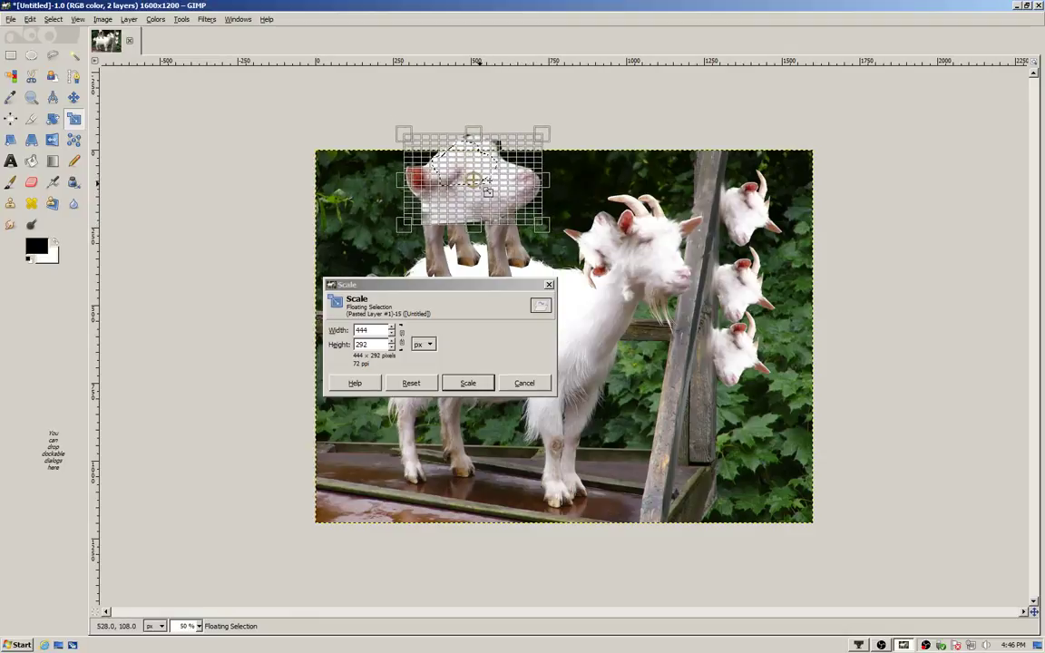
pyautogui.click(486, 381)
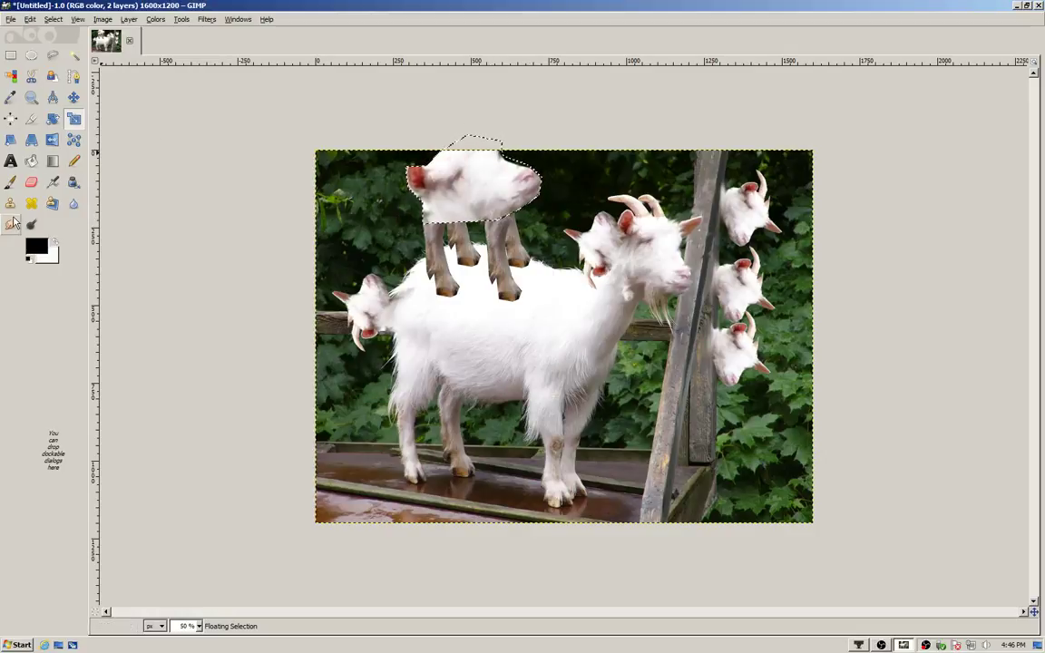
pyautogui.click(10, 224)
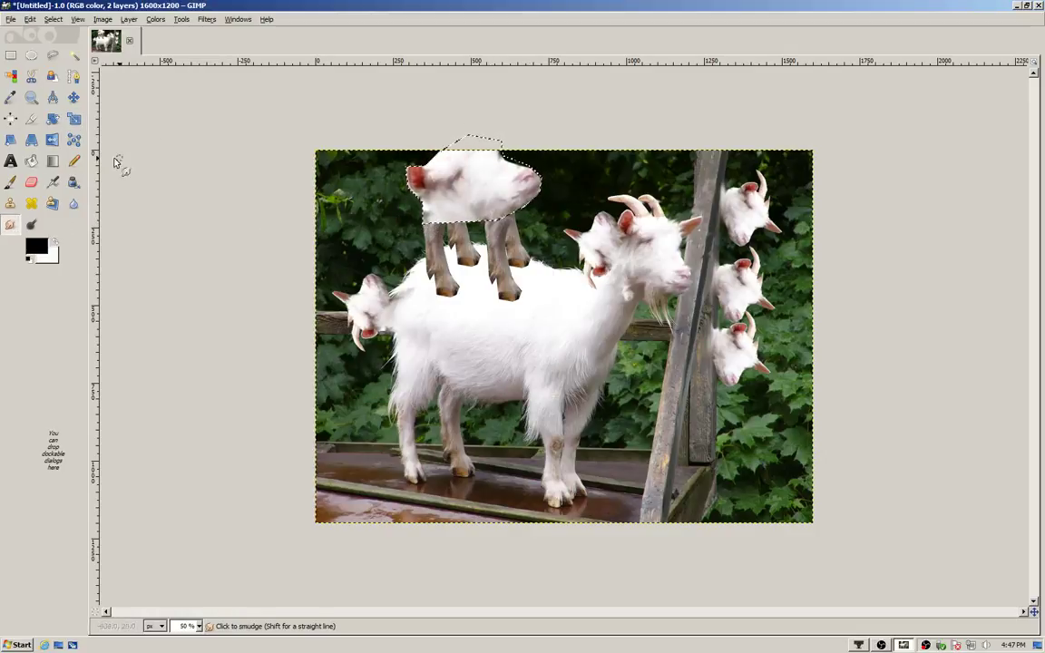
# - Anchor the enlarged head and smudge the joint where it meets the legs
pyautogui.click(74, 97)
pyautogui.click(221, 159)
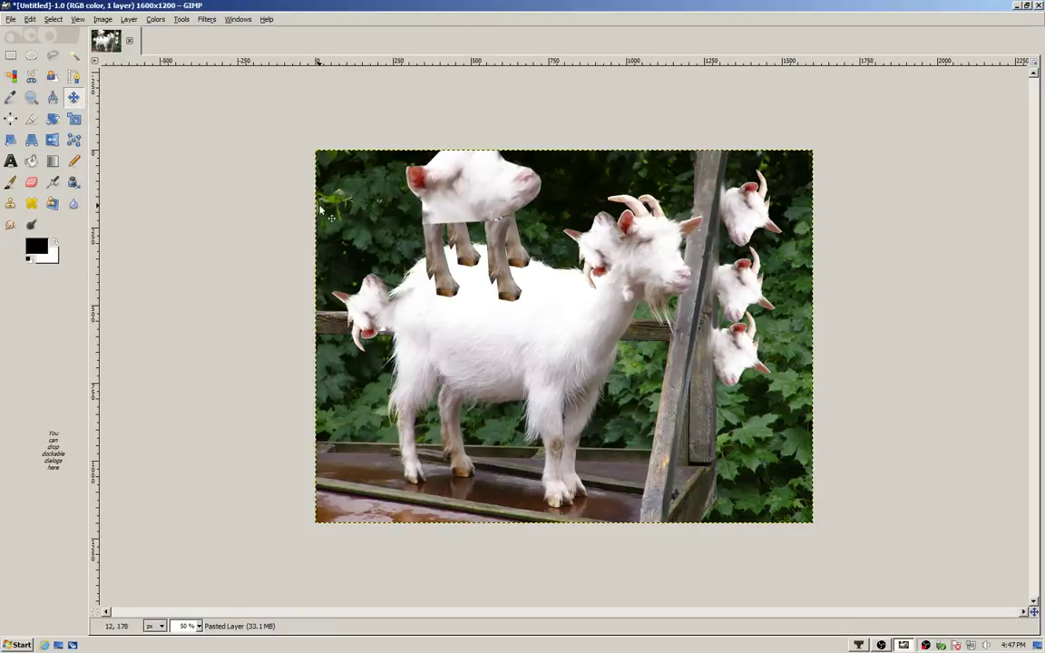
pyautogui.click(10, 224)
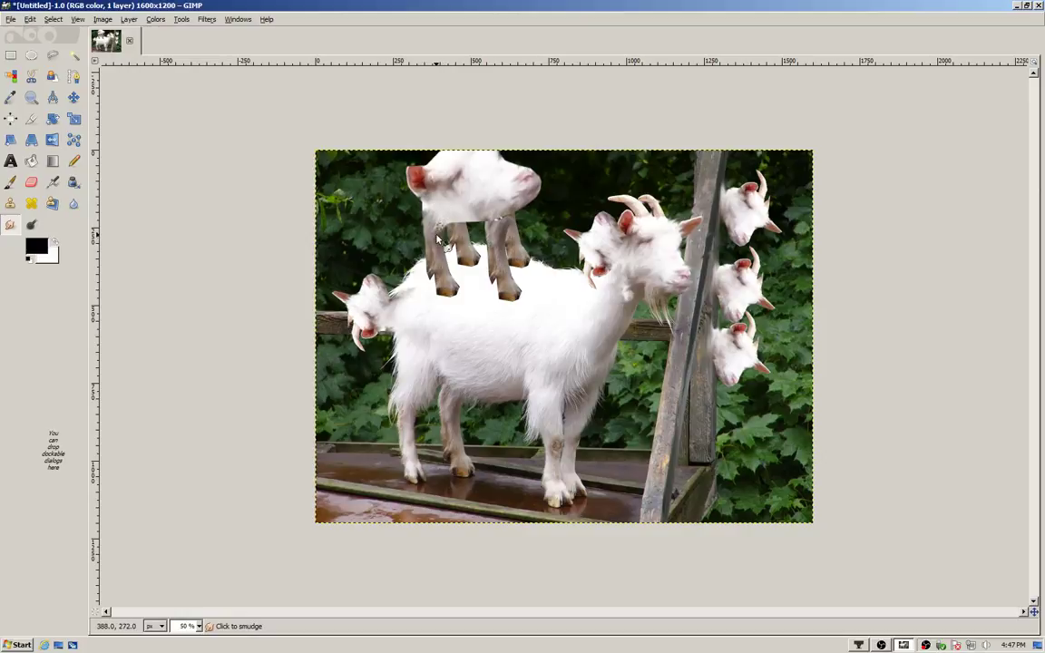
pyautogui.moveTo(428, 220); pyautogui.dragTo(464, 233)
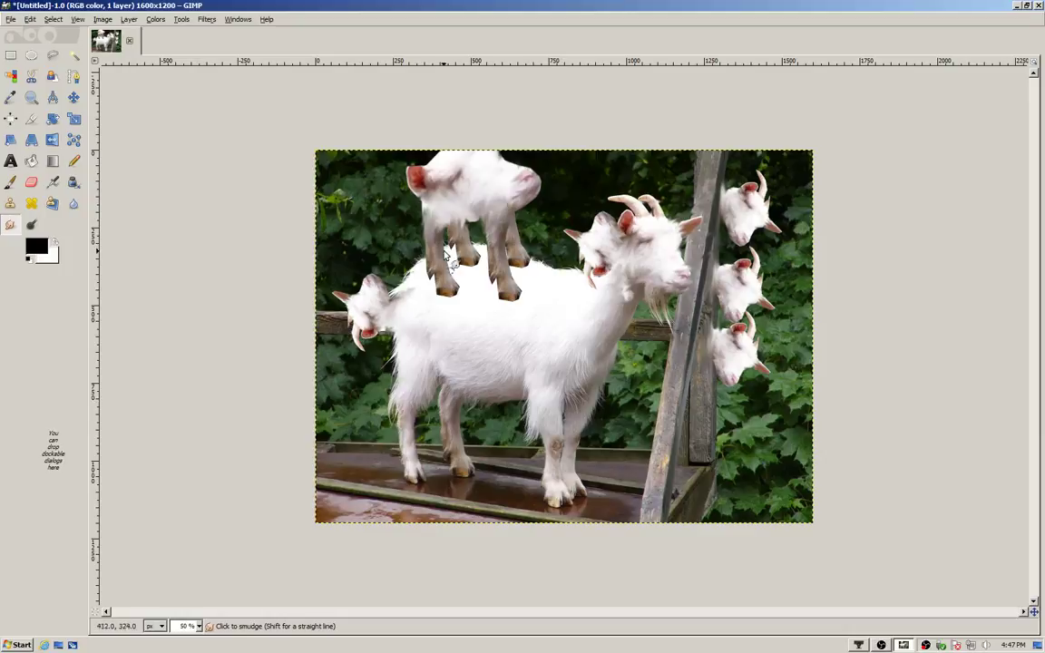
# - Cancel the quit prompt and save the image as Goats.xcf in Documents
pyautogui.click(1039, 5)
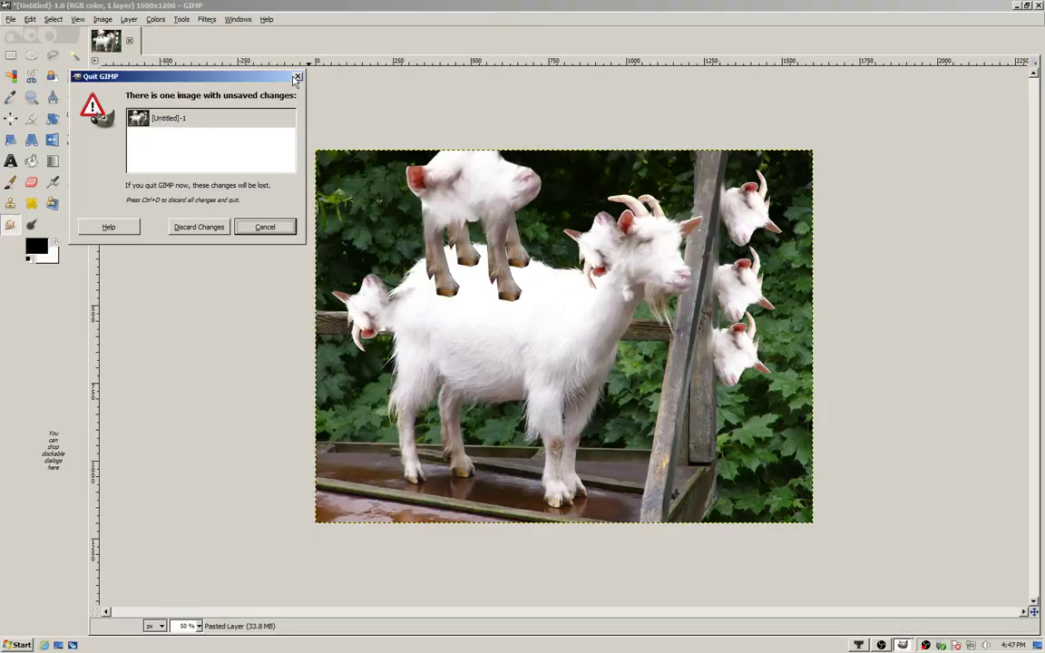
pyautogui.click(263, 227)
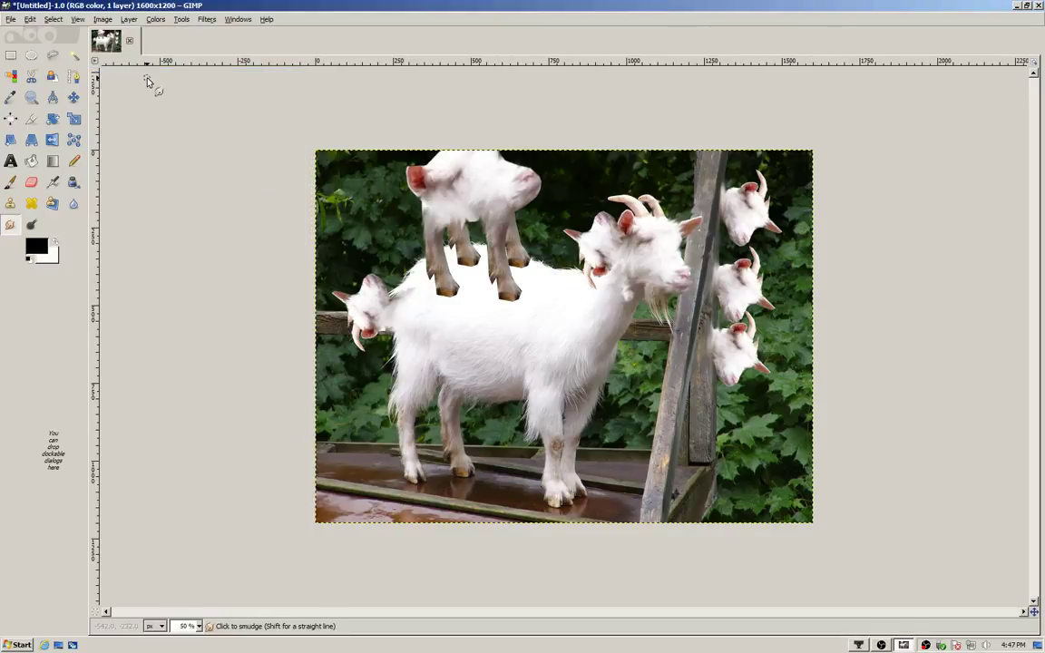
pyautogui.hotkey('ctrl', 's')
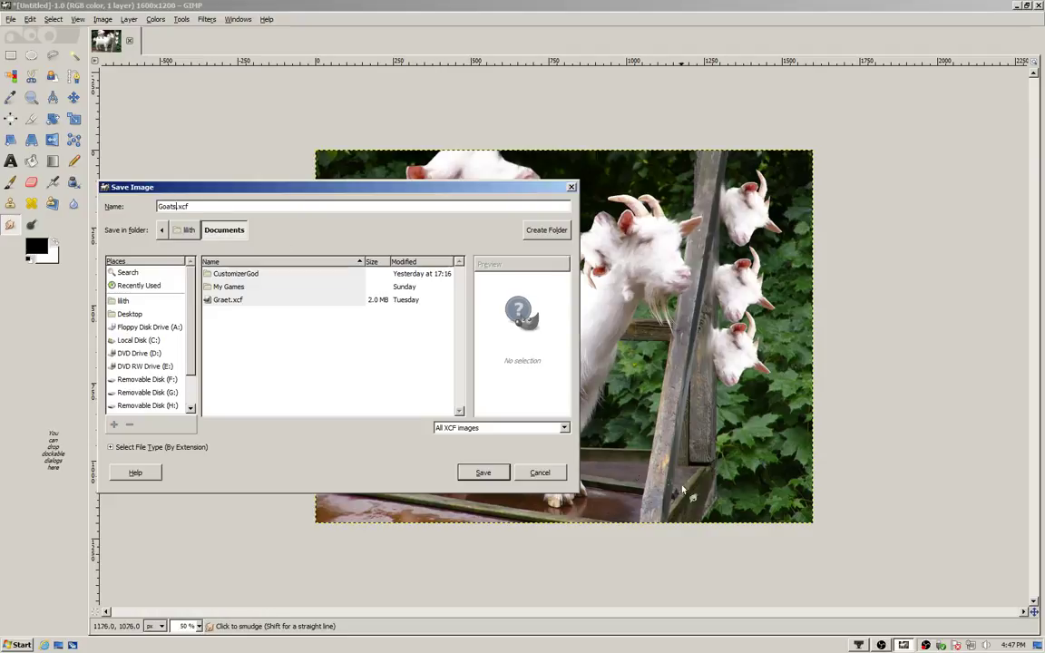
pyautogui.click(498, 476)
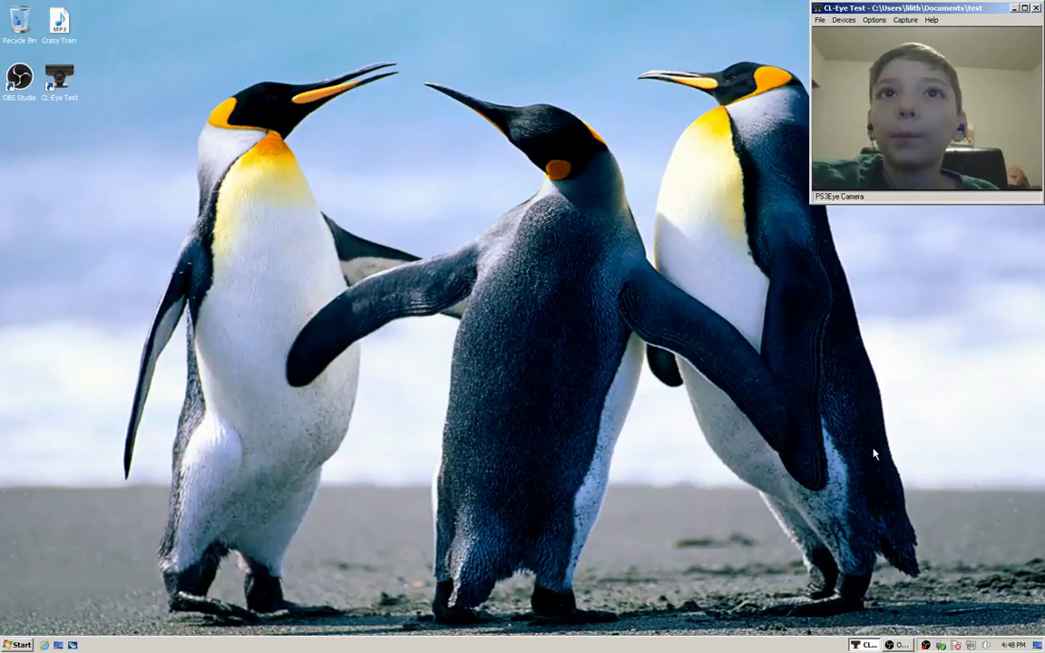
# - Open the OBS tray icon menu showing Stop Recording
pyautogui.rightClick(926, 645)
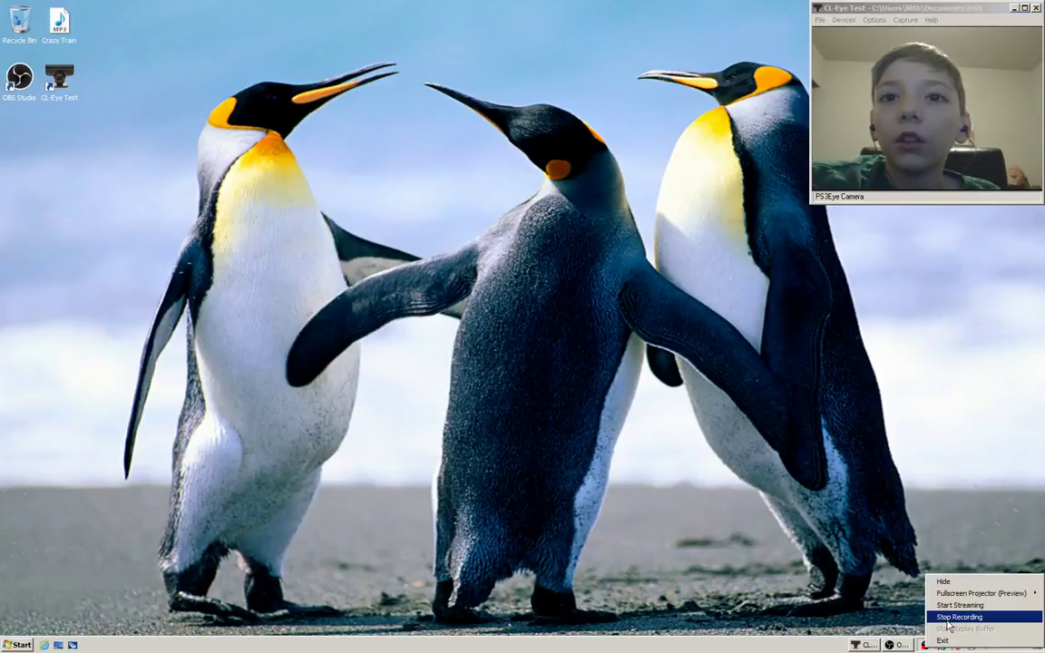